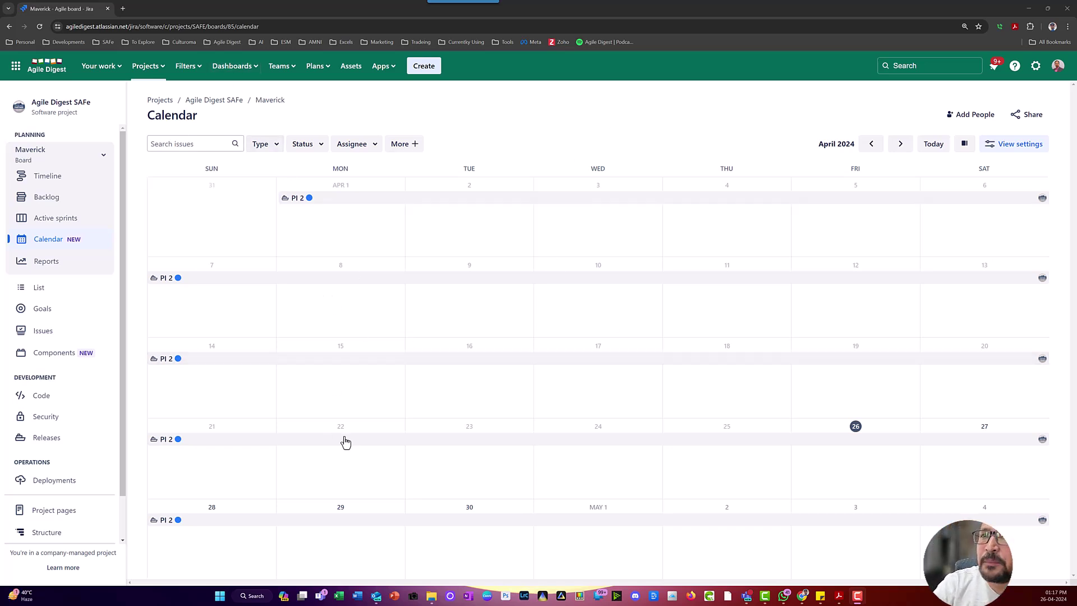
Check the board list, then go from the active sprint to the board's backlog
click(97, 161)
click(133, 147)
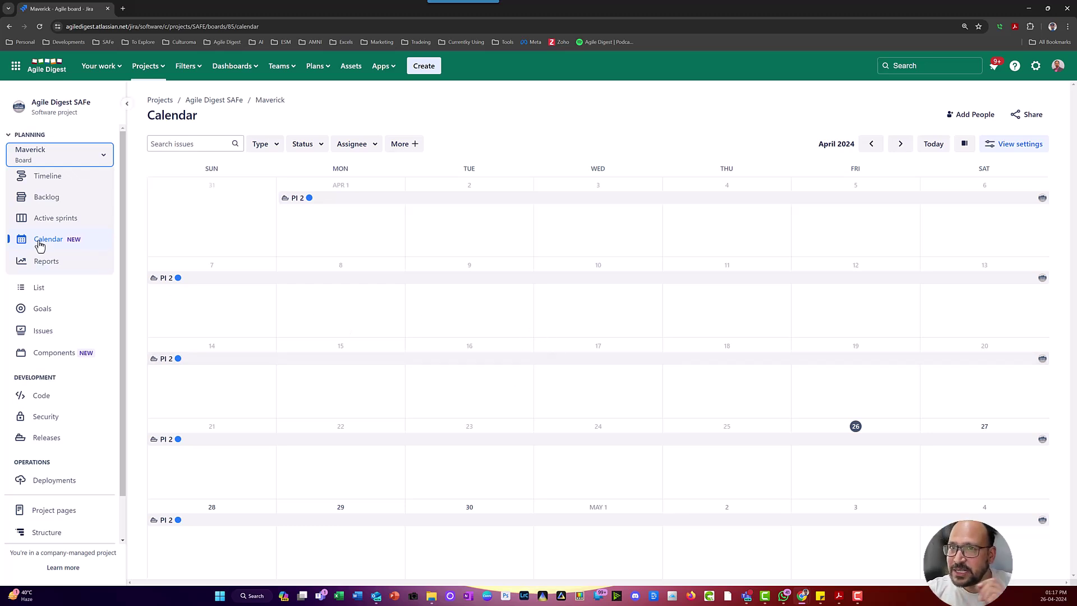
click(57, 225)
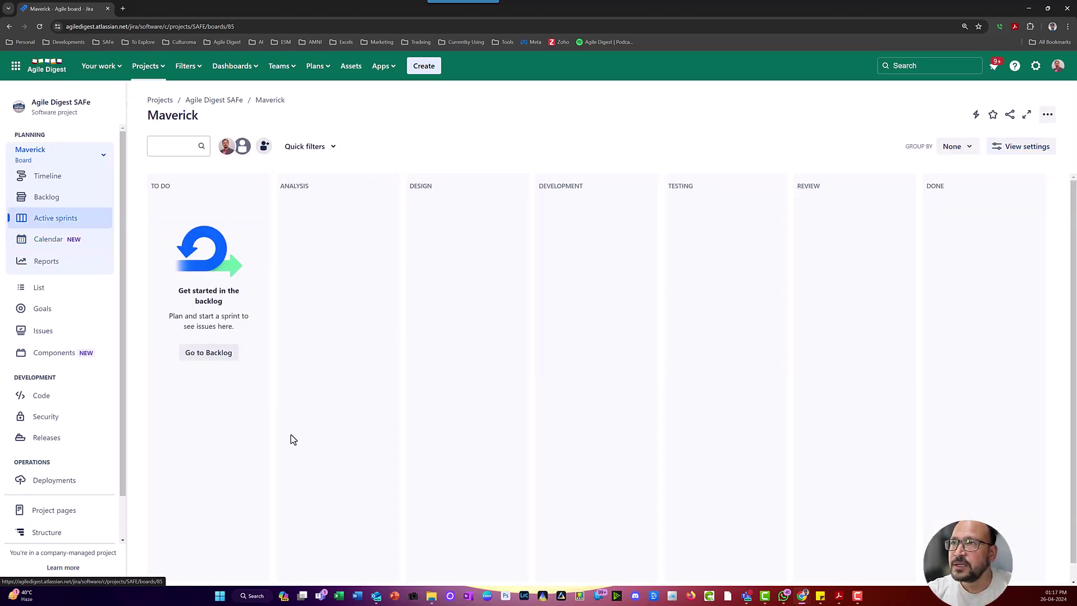
click(60, 202)
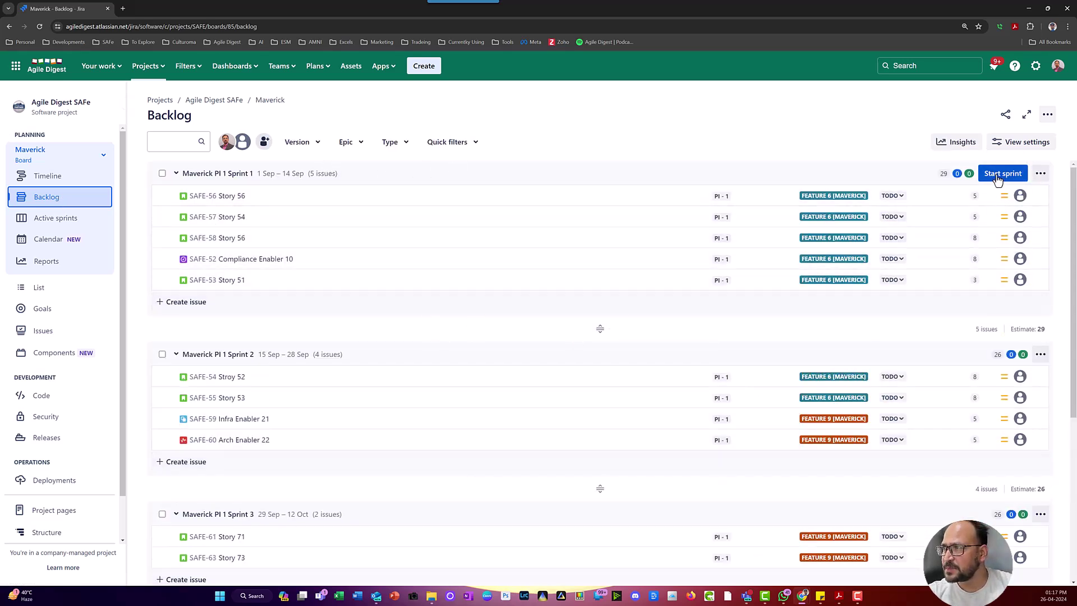
Start Maverick PI 1 Sprint 1 with a 2-week duration
click(997, 174)
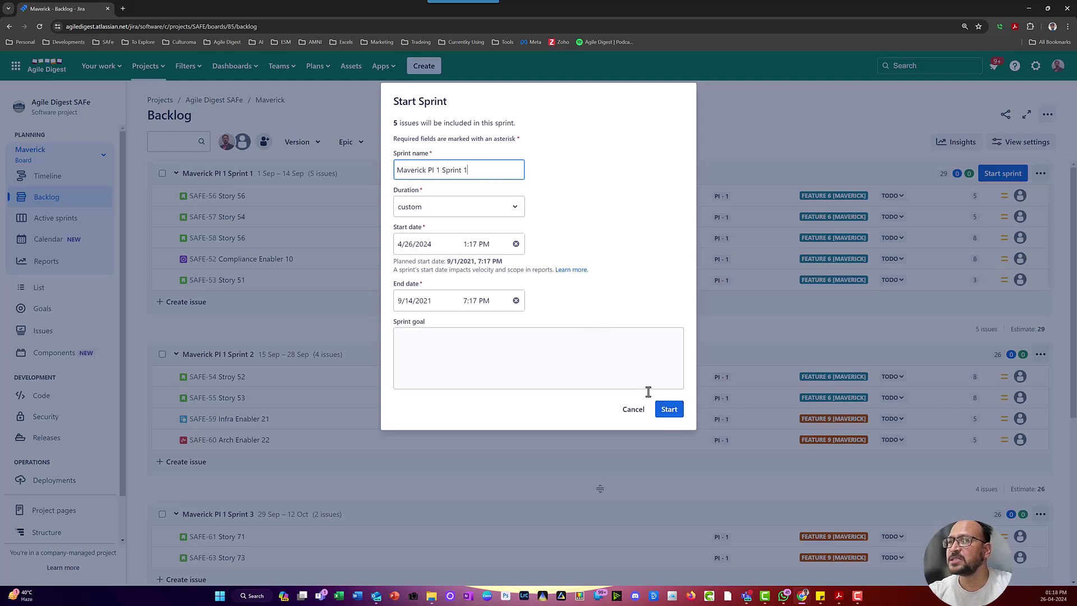
click(669, 409)
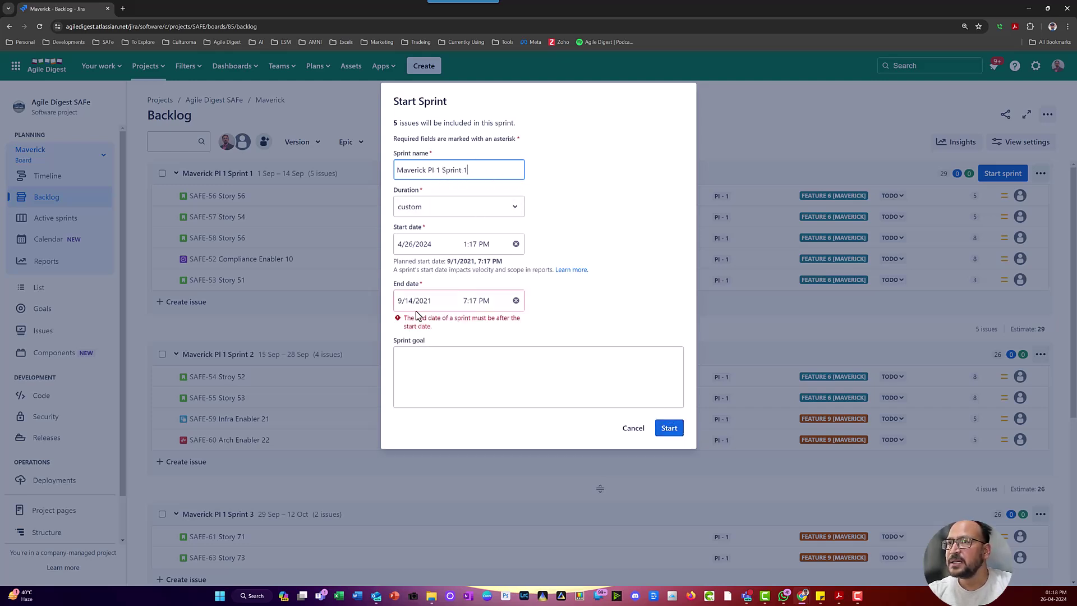
click(446, 207)
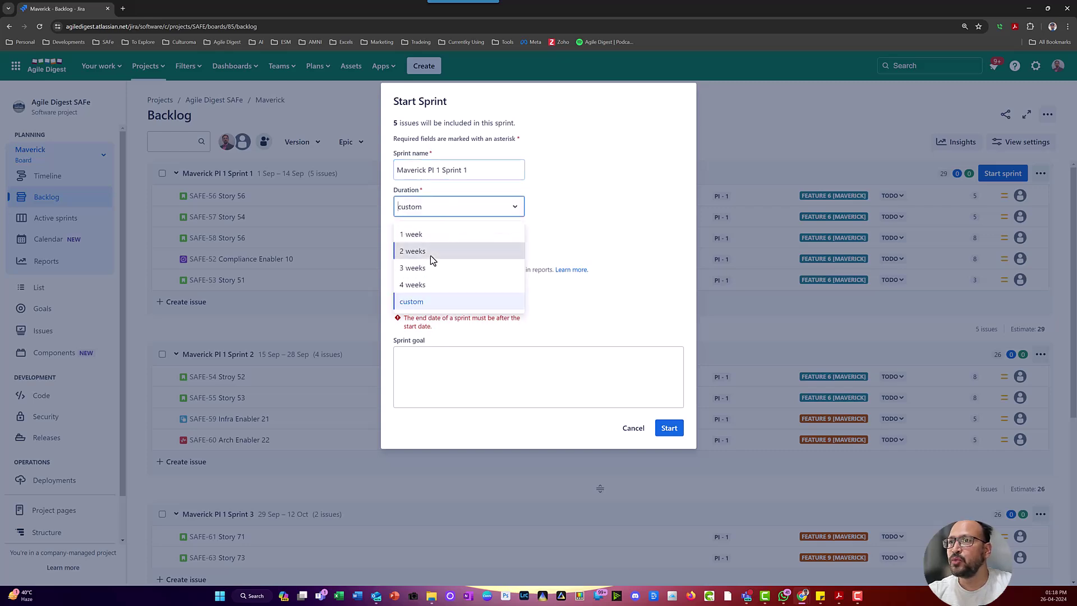
click(430, 253)
click(676, 411)
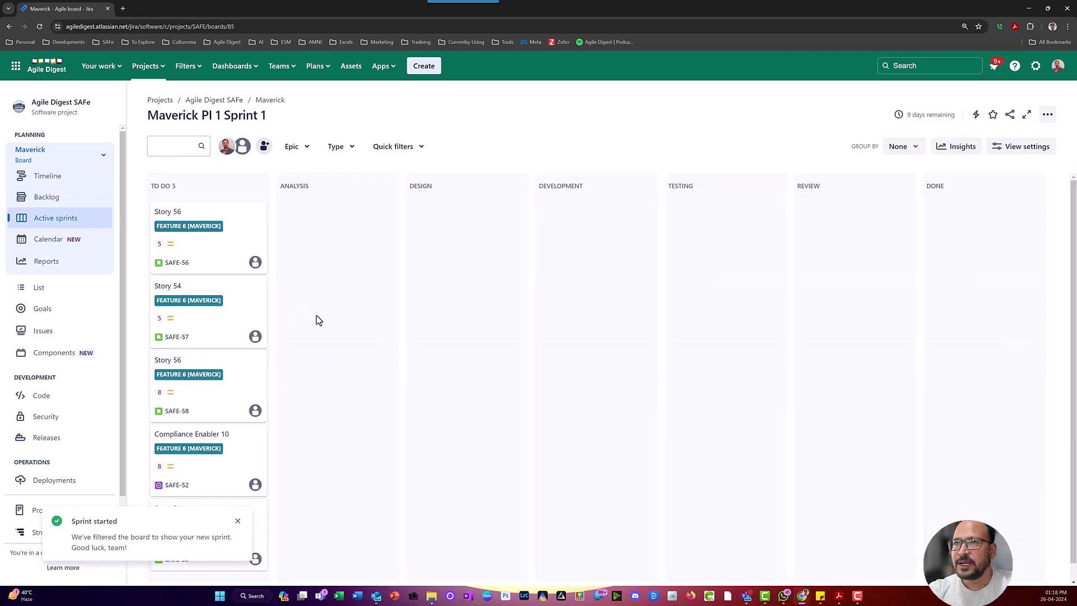
Open the board Calendar, check View settings, and step to May 2024 and back to April
click(61, 245)
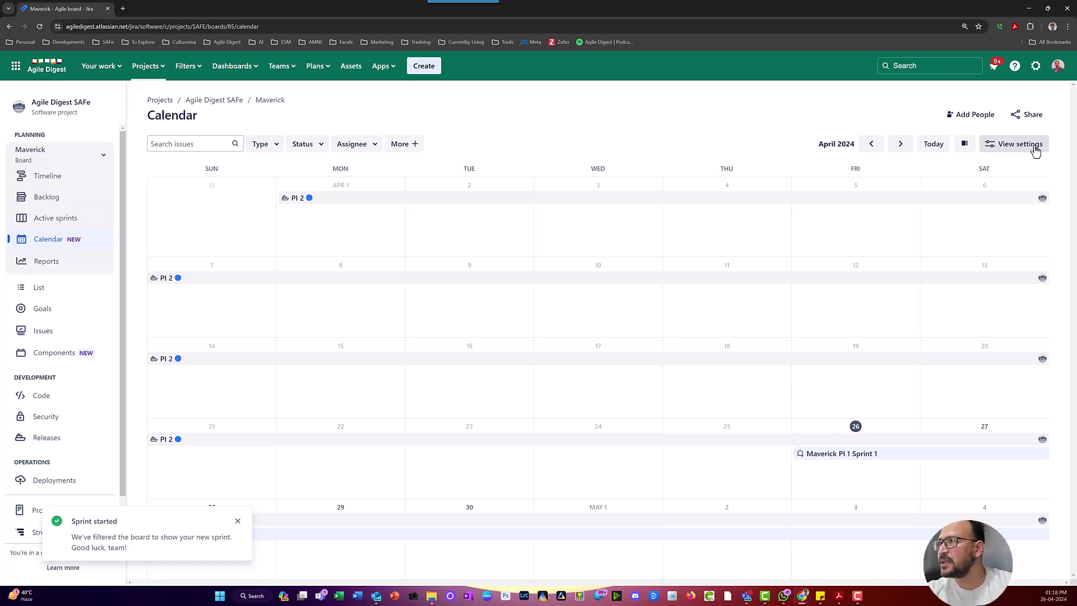
click(1018, 150)
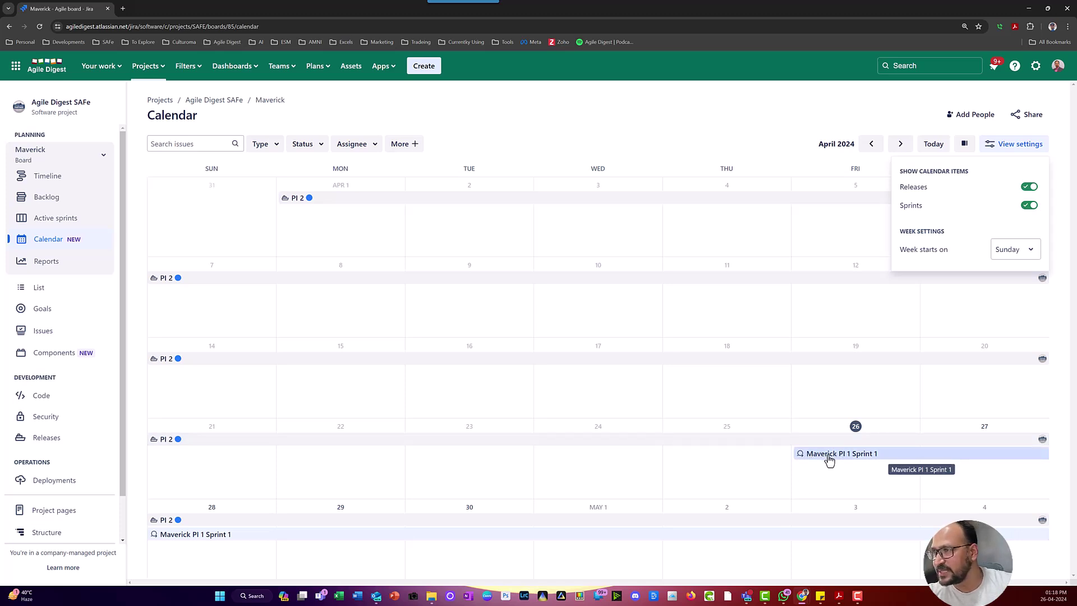
click(900, 144)
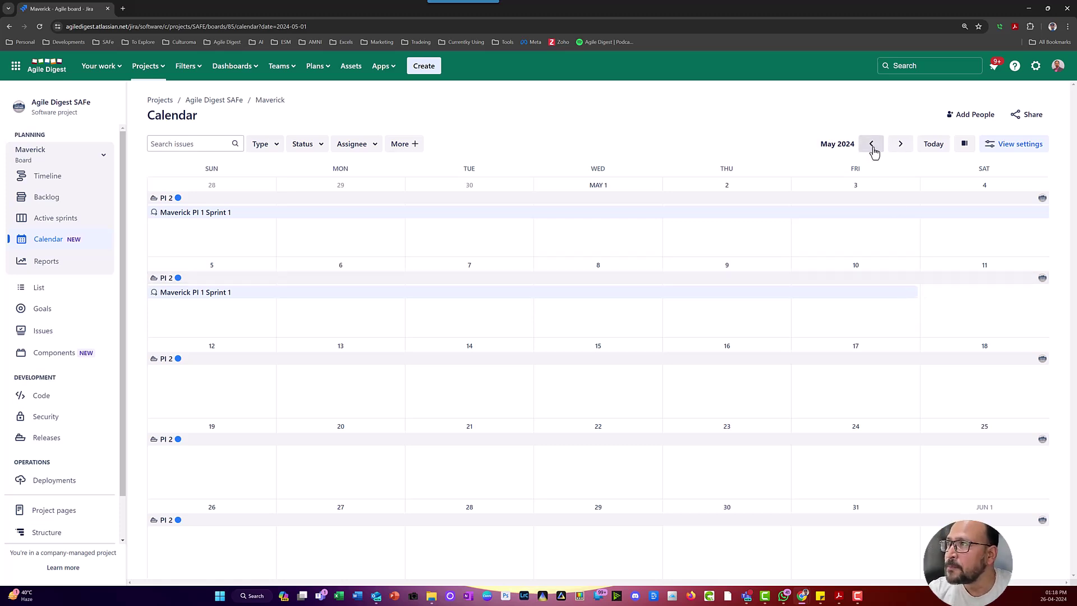
click(872, 147)
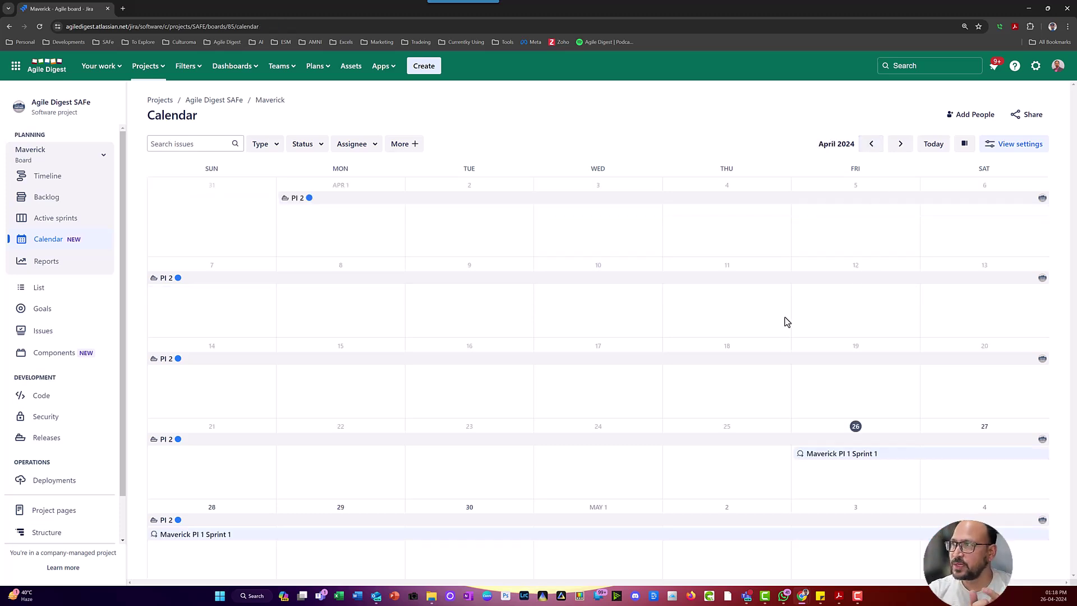
From Schedule your work, place Story 76 and Story 73 on April 26, Arch Enabler 22 on April 28
click(965, 145)
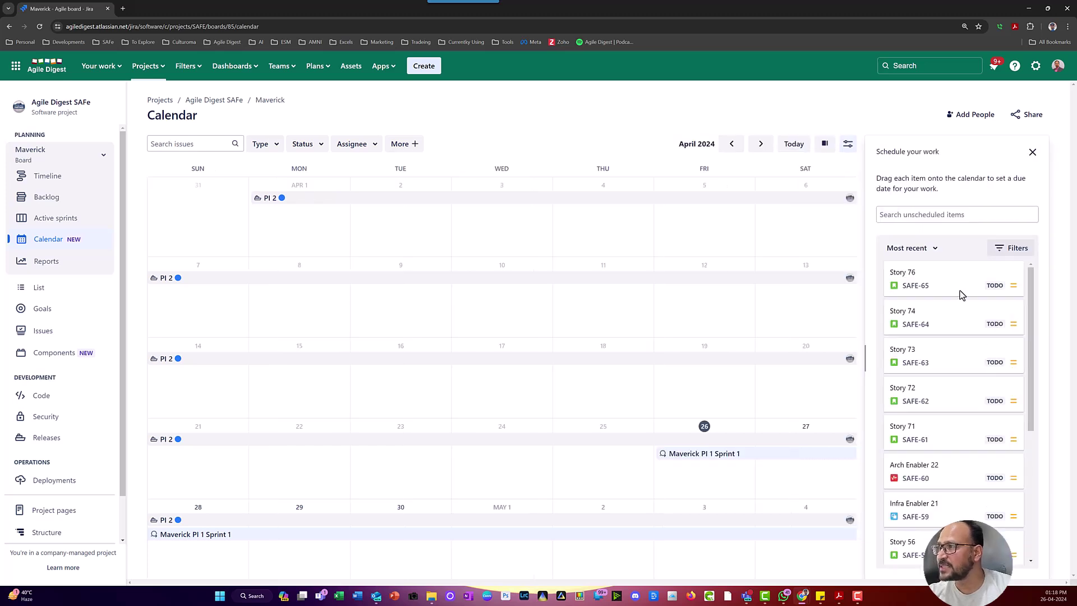
drag(960, 287, 708, 476)
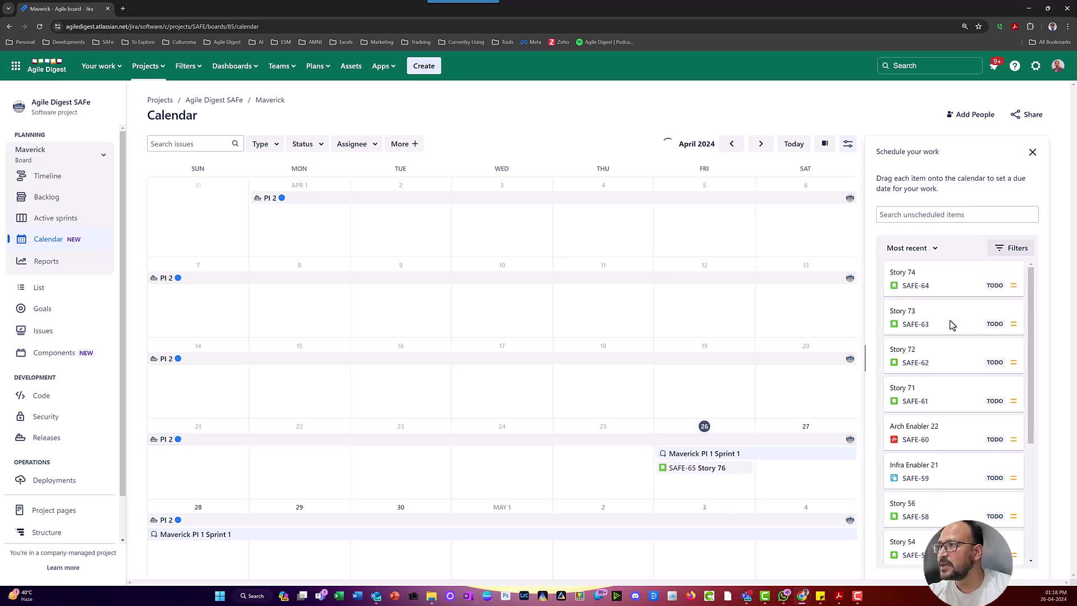
drag(950, 320, 736, 488)
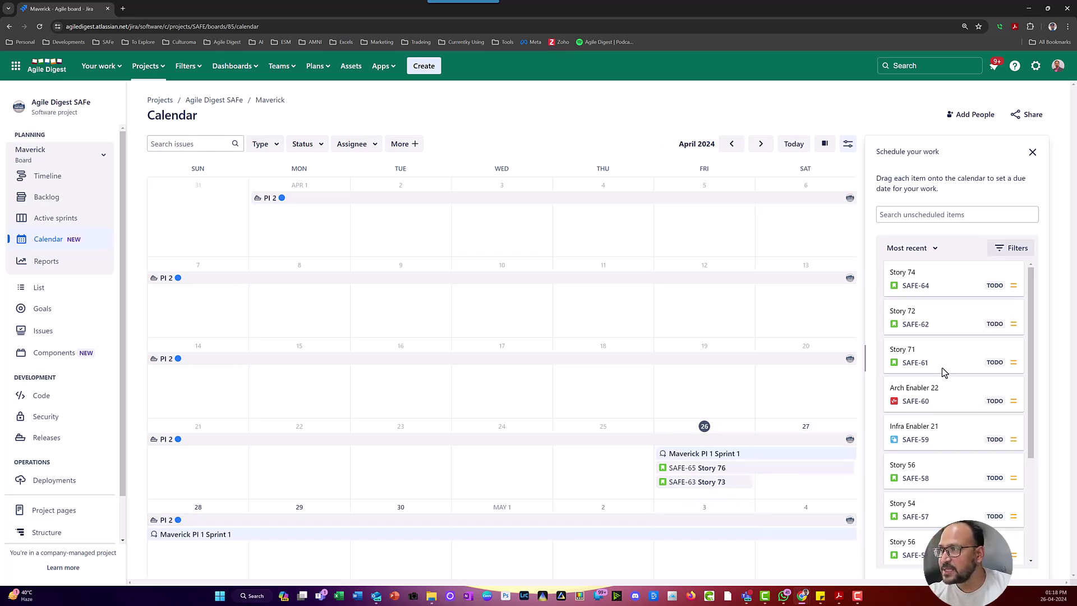
drag(934, 397, 645, 554)
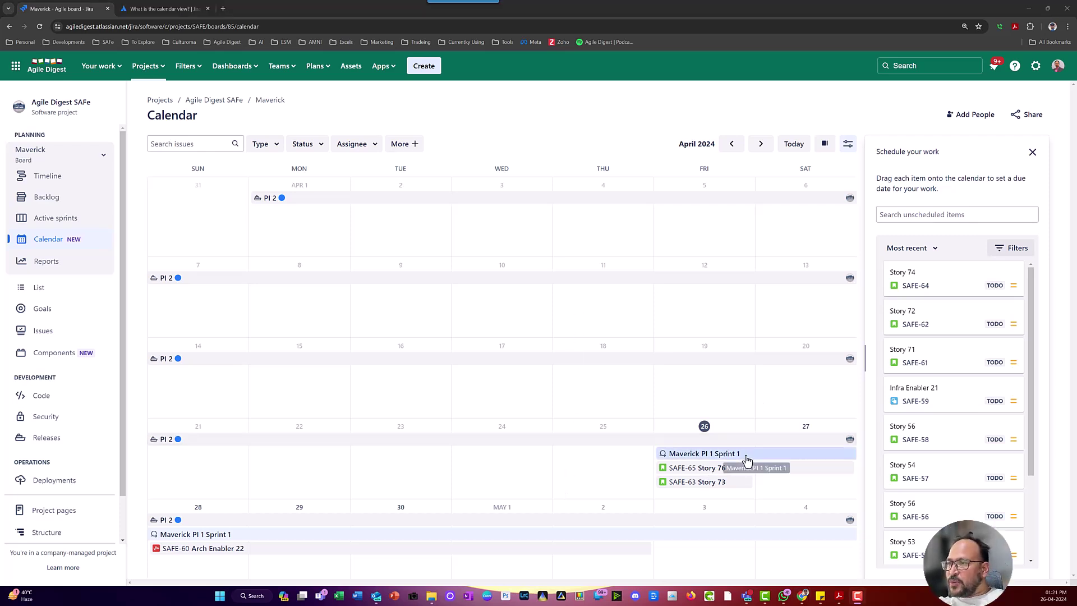
click(763, 450)
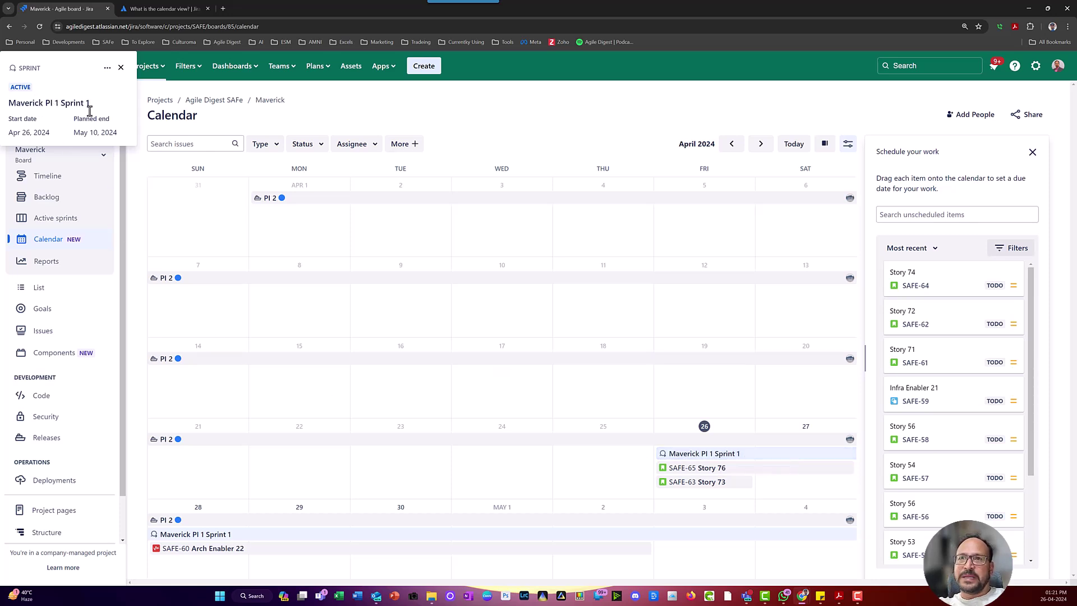
click(121, 67)
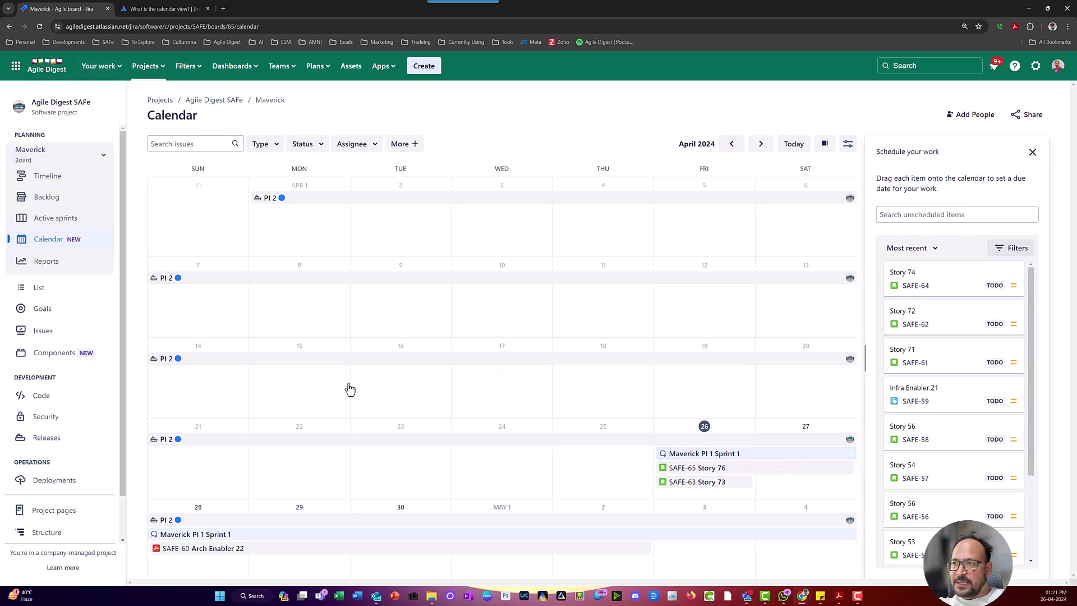
click(193, 443)
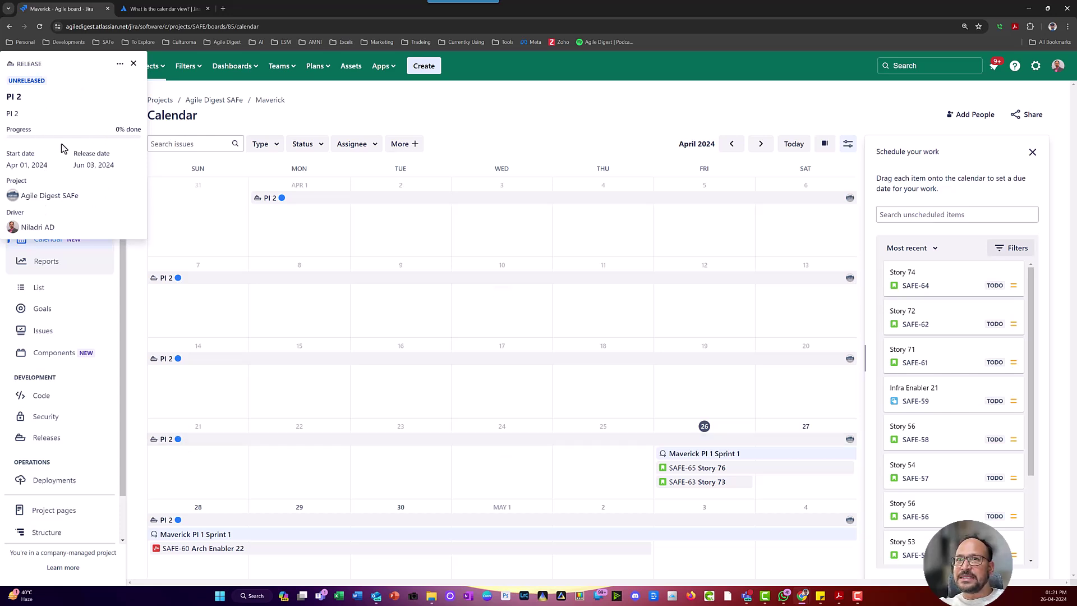
click(134, 64)
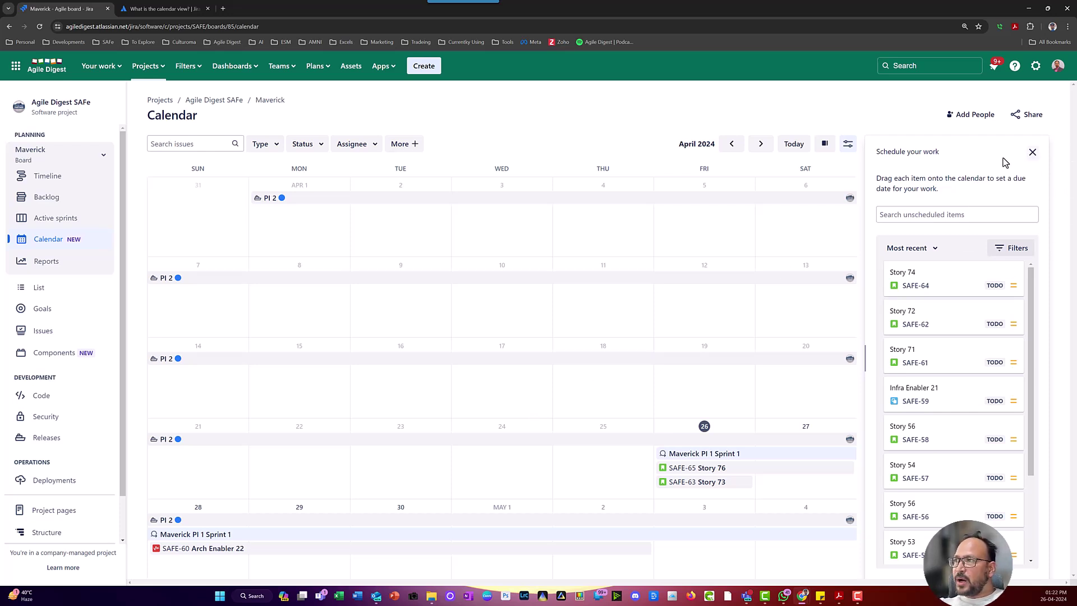
Open and close the unscheduled-items Filters popup and the extra field list
click(1008, 252)
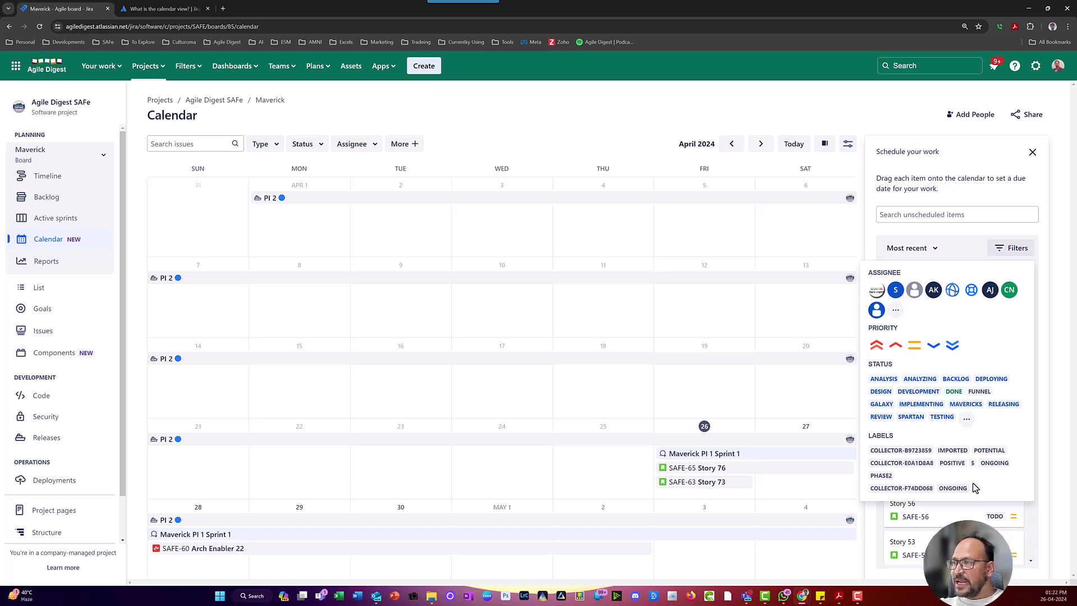
click(565, 152)
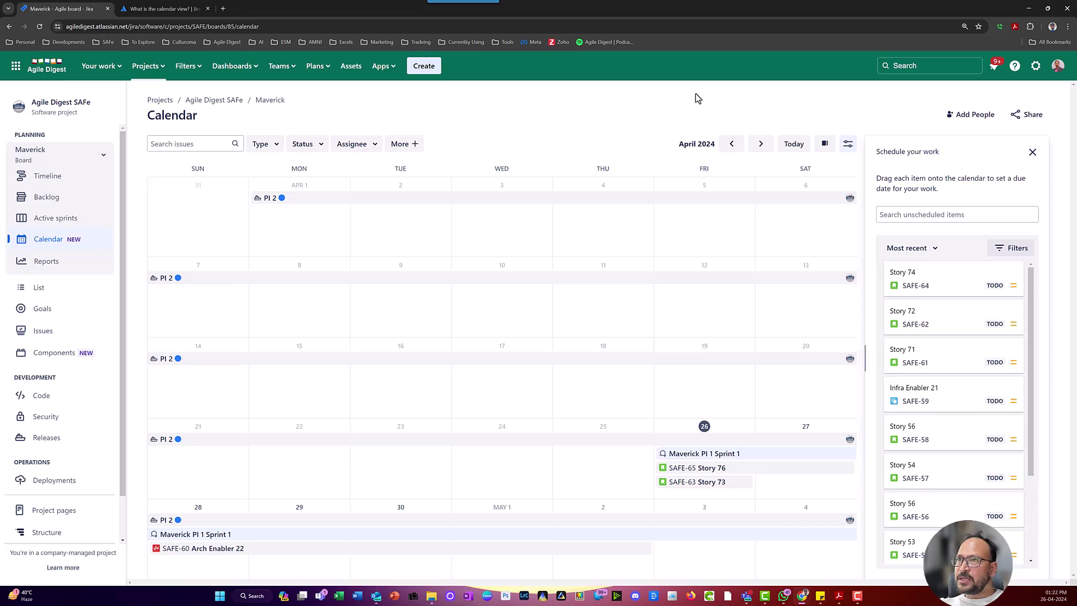
click(412, 144)
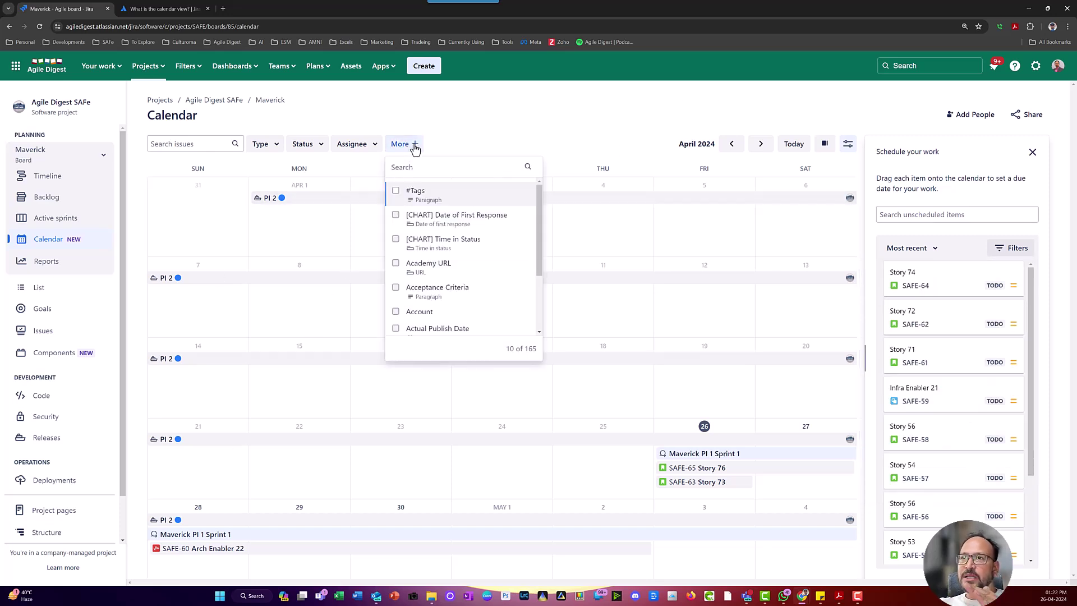
drag(538, 213, 538, 177)
click(498, 118)
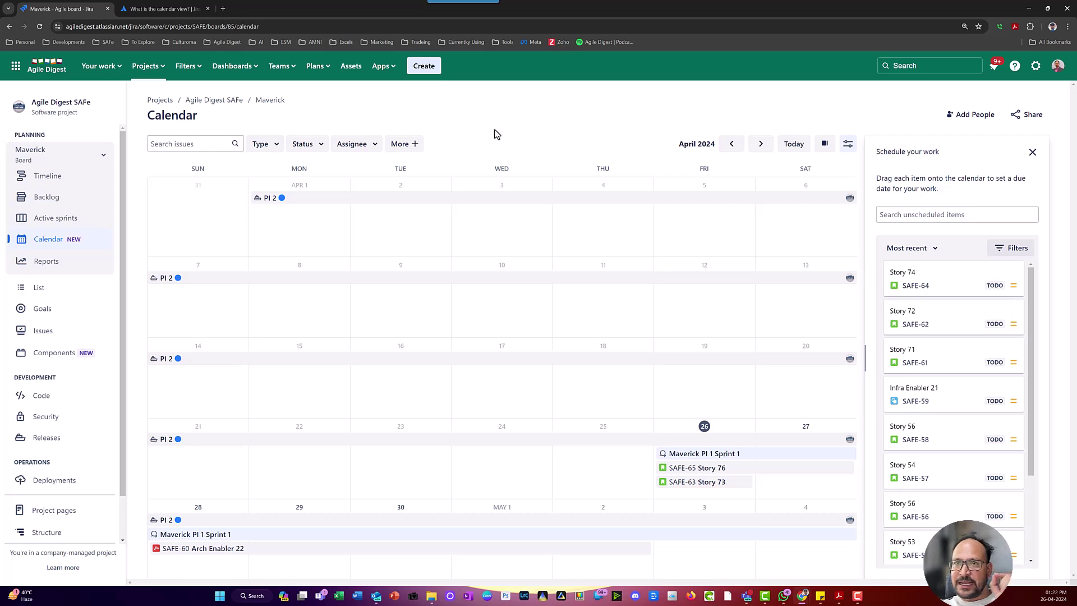
Close the schedule panel, switch to the Program Kanban board's calendar, then open Releases
key(Escape)
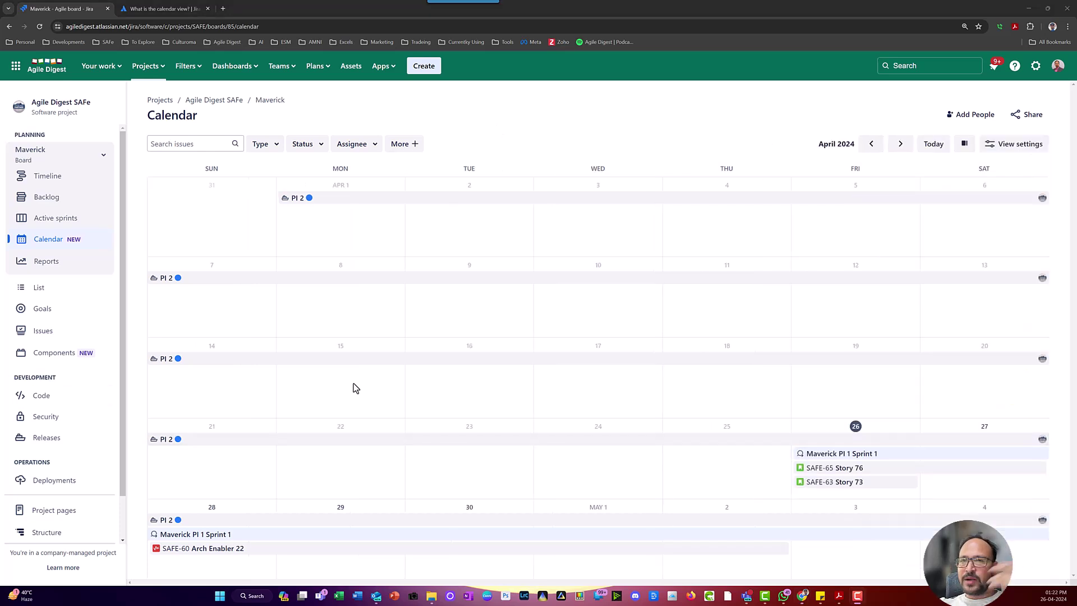
click(90, 158)
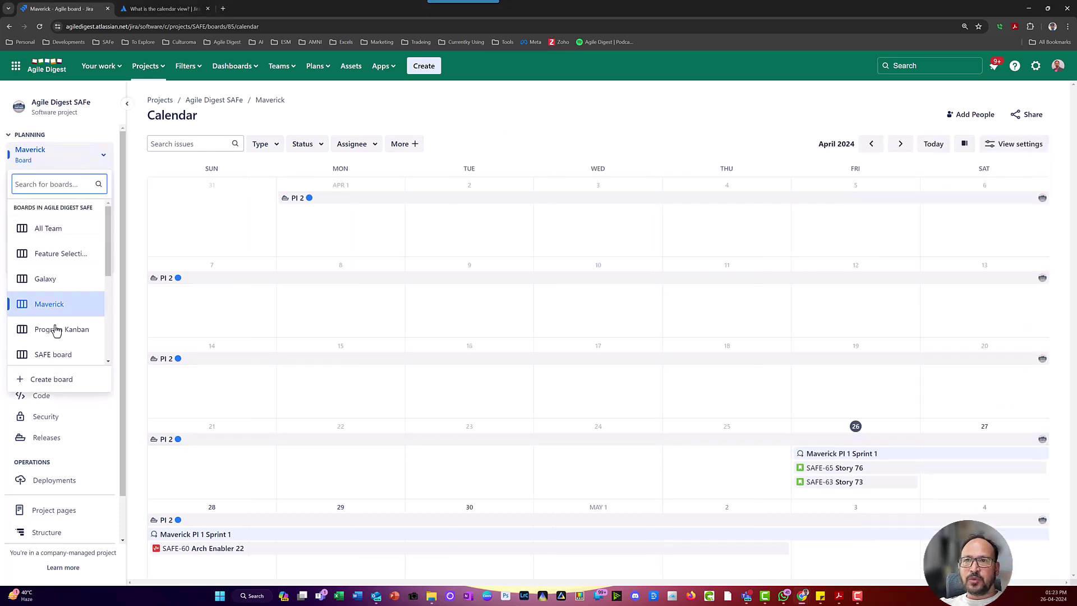
click(55, 331)
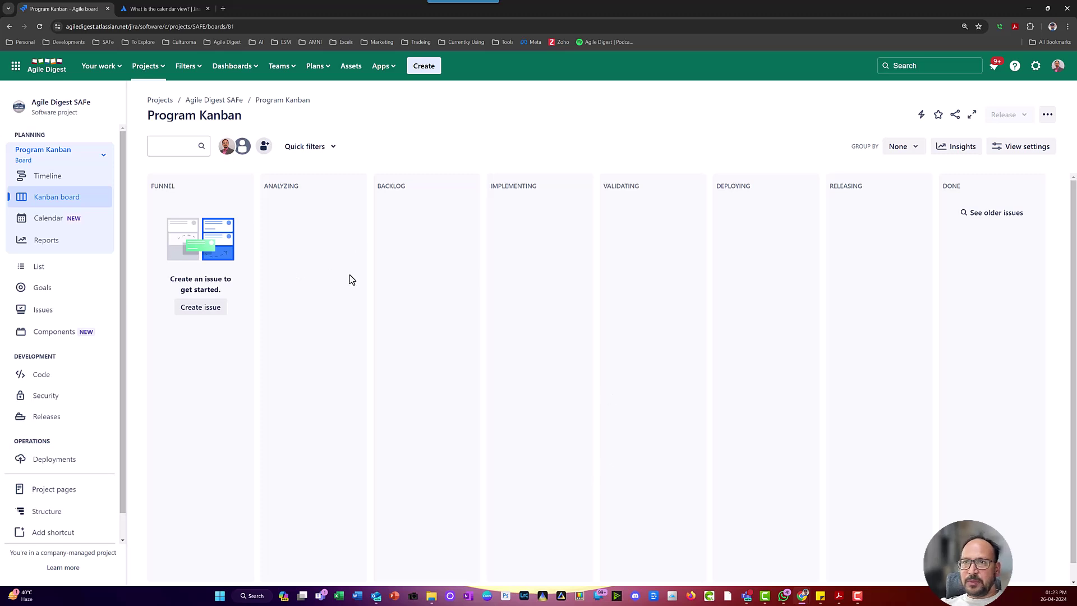
click(54, 224)
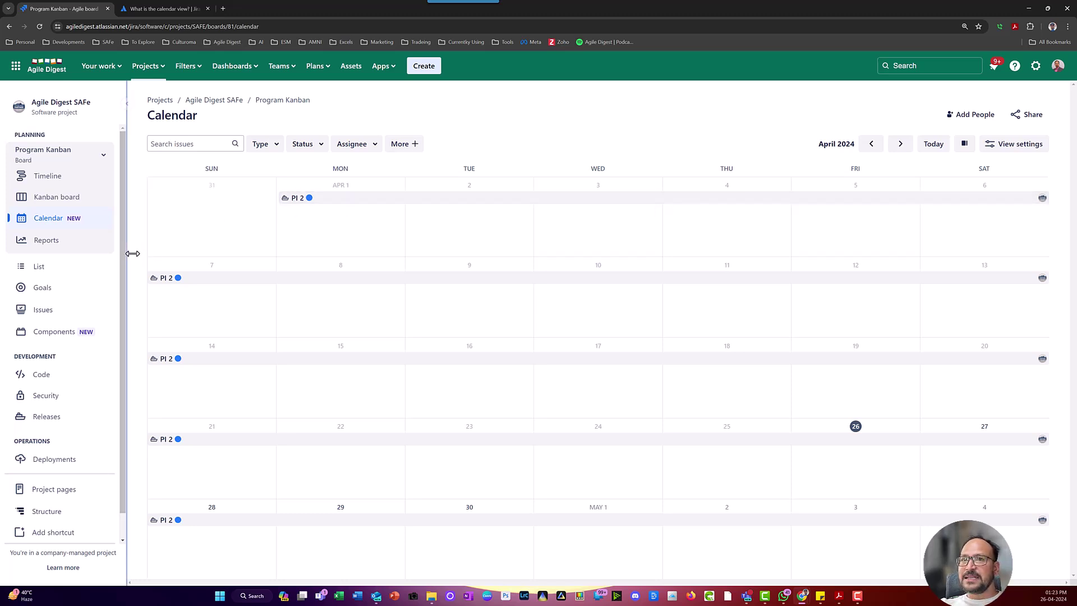
click(45, 422)
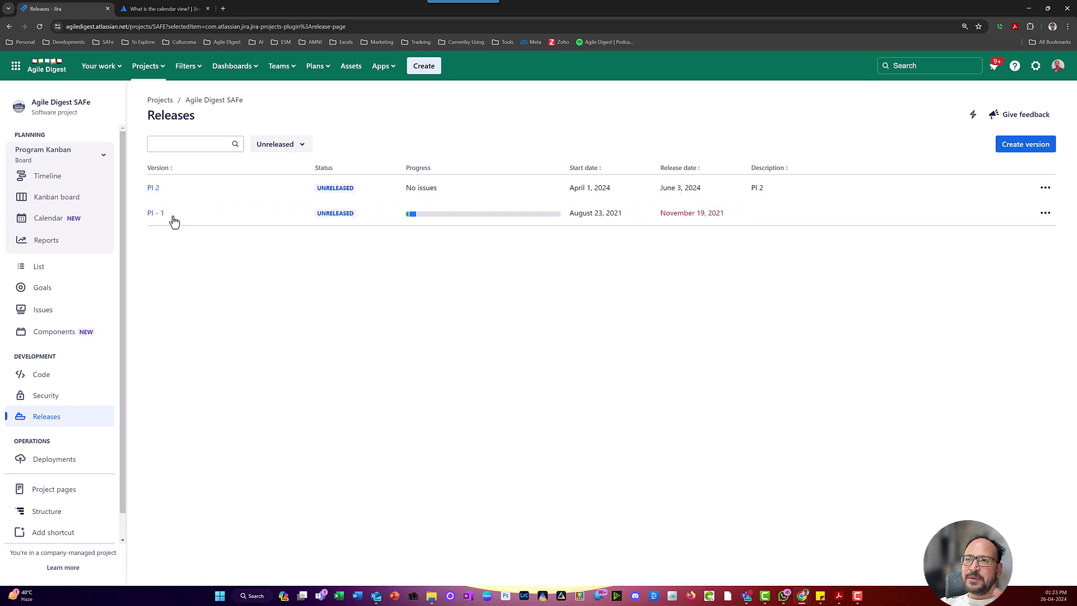
View the Program Kanban calendar with its unscheduled items, then return to the Kanban board
click(35, 220)
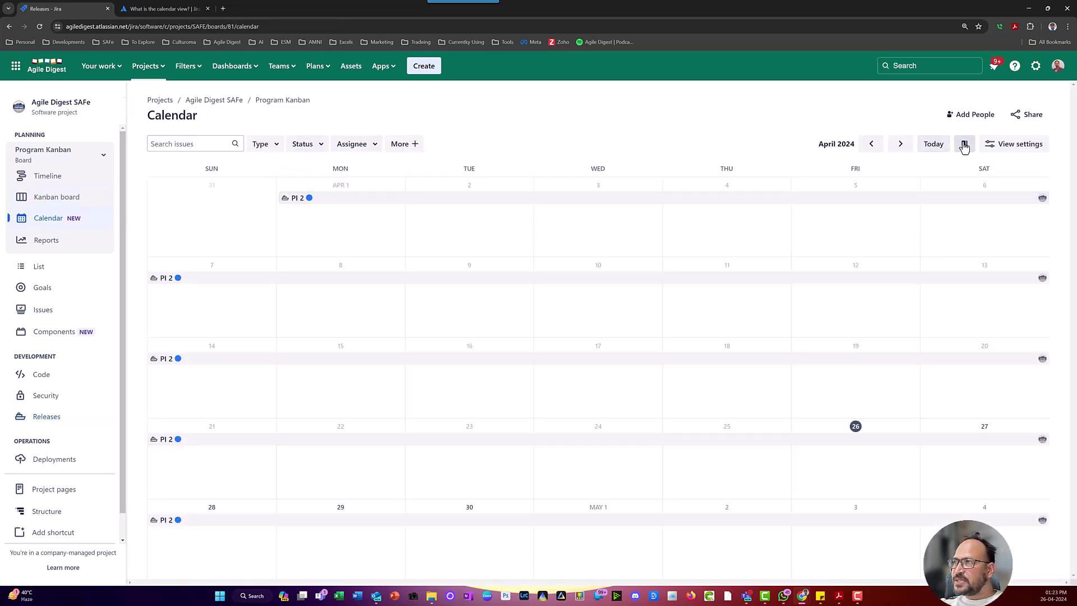
click(964, 144)
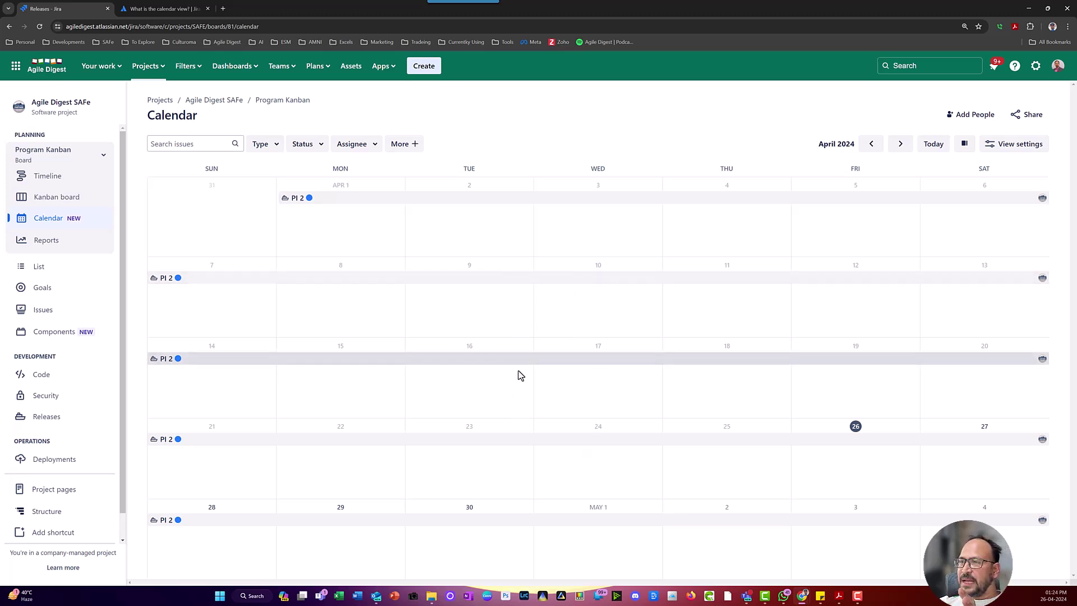
click(54, 200)
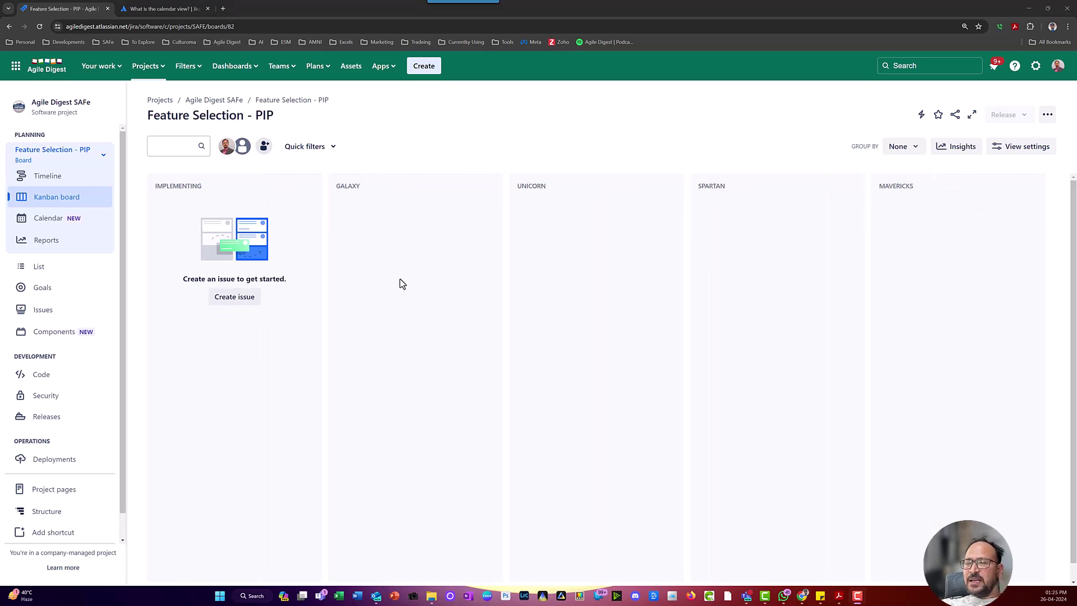
Switch to the Back Office (BO) project and show its calendar with the unscheduled work list
click(149, 68)
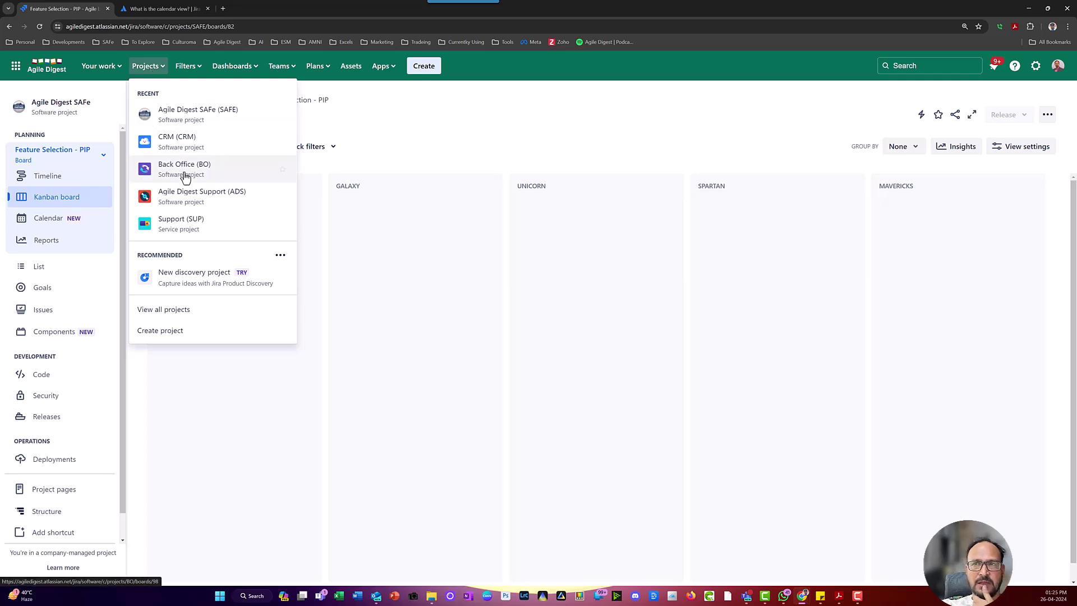
click(236, 185)
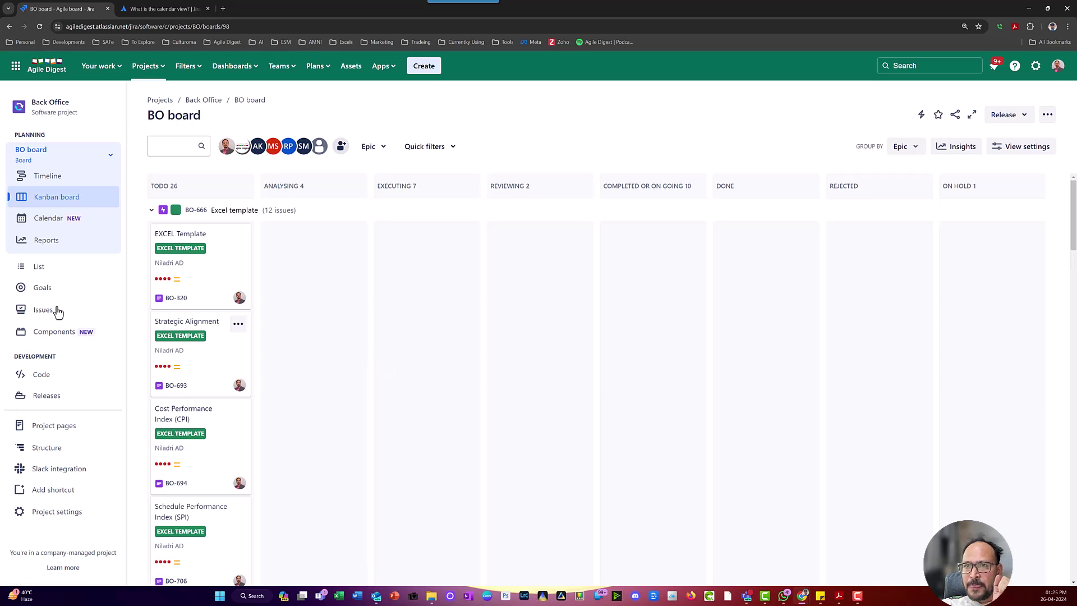
click(61, 223)
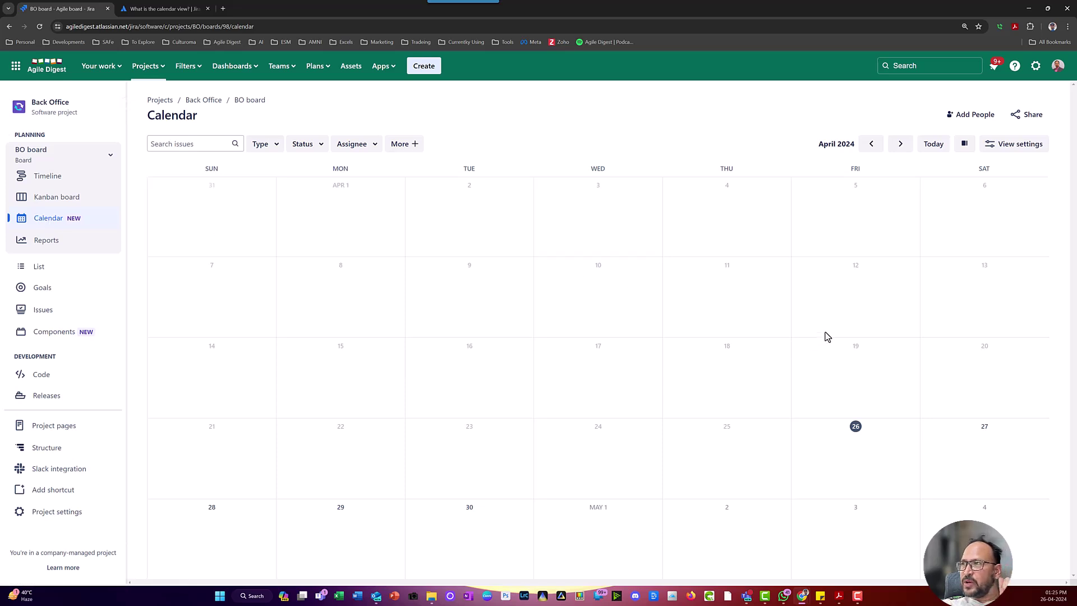
click(964, 144)
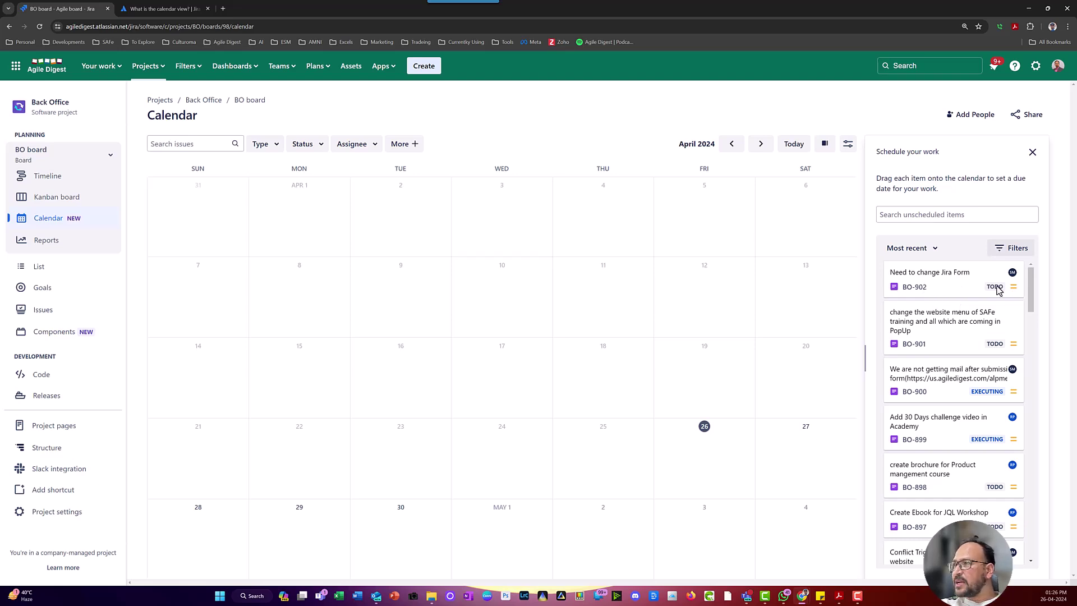
Review BO-900's details and fields, then schedule it on Tuesday, April 2
scroll(997, 288, down, 3)
scroll(997, 297, up, 2)
scroll(992, 303, down, 1)
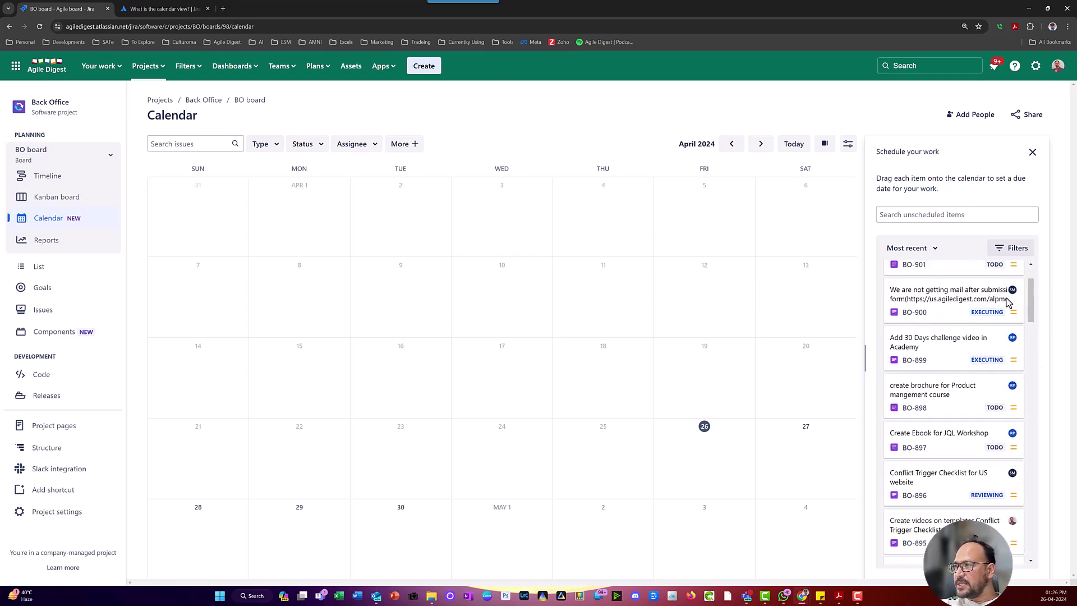
click(948, 312)
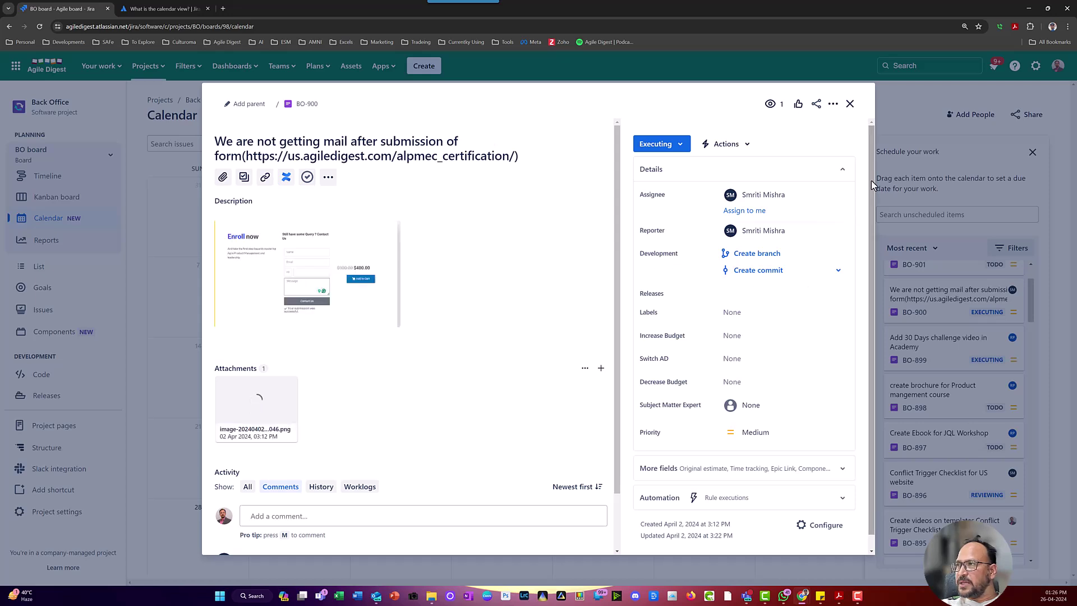
scroll(870, 225, down, 1)
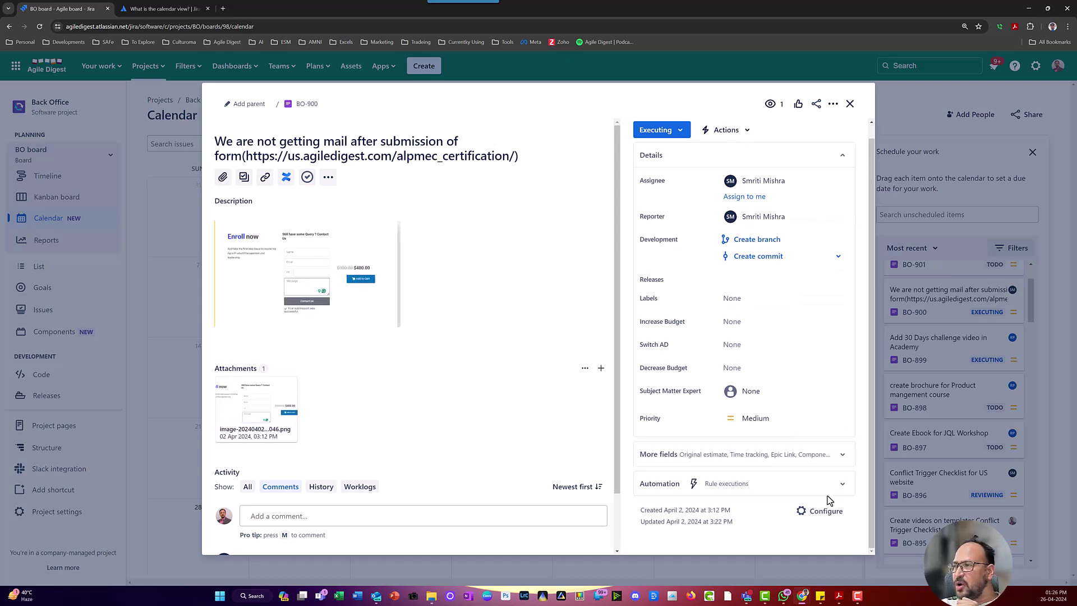
click(836, 452)
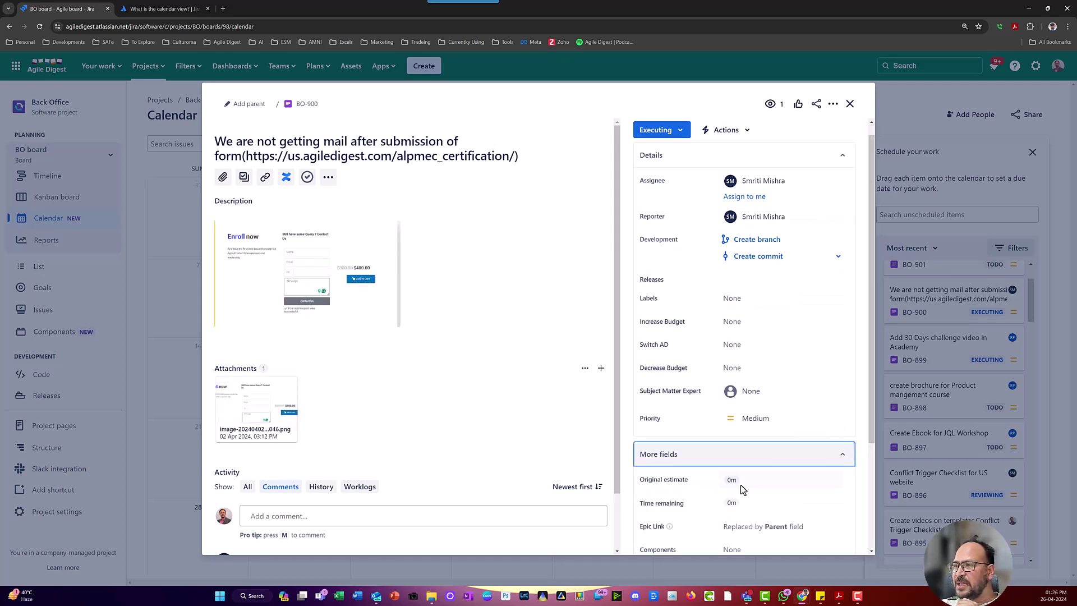
drag(872, 404, 862, 523)
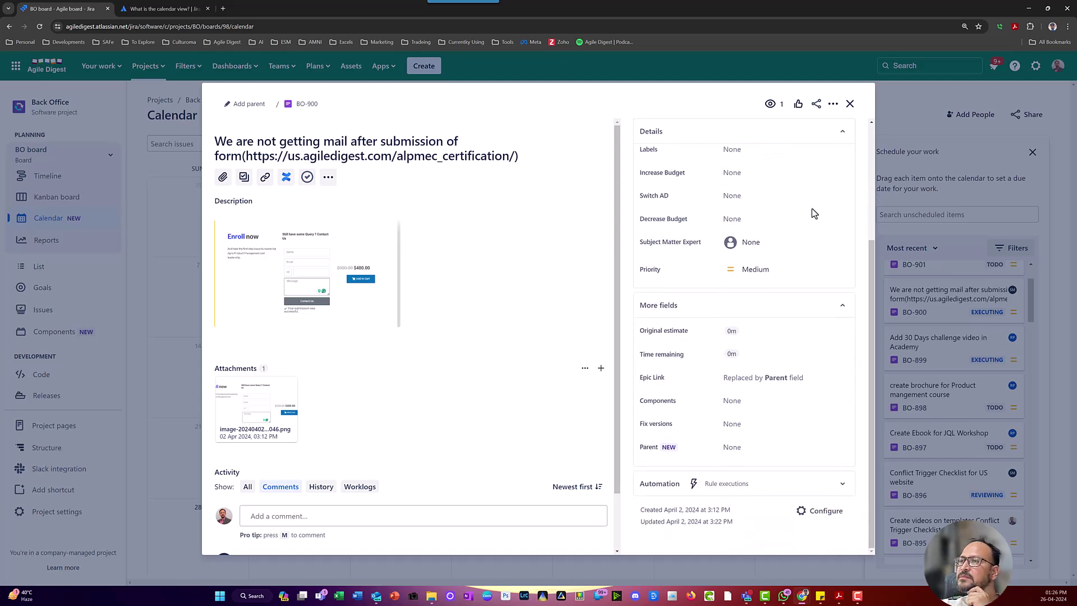
click(850, 105)
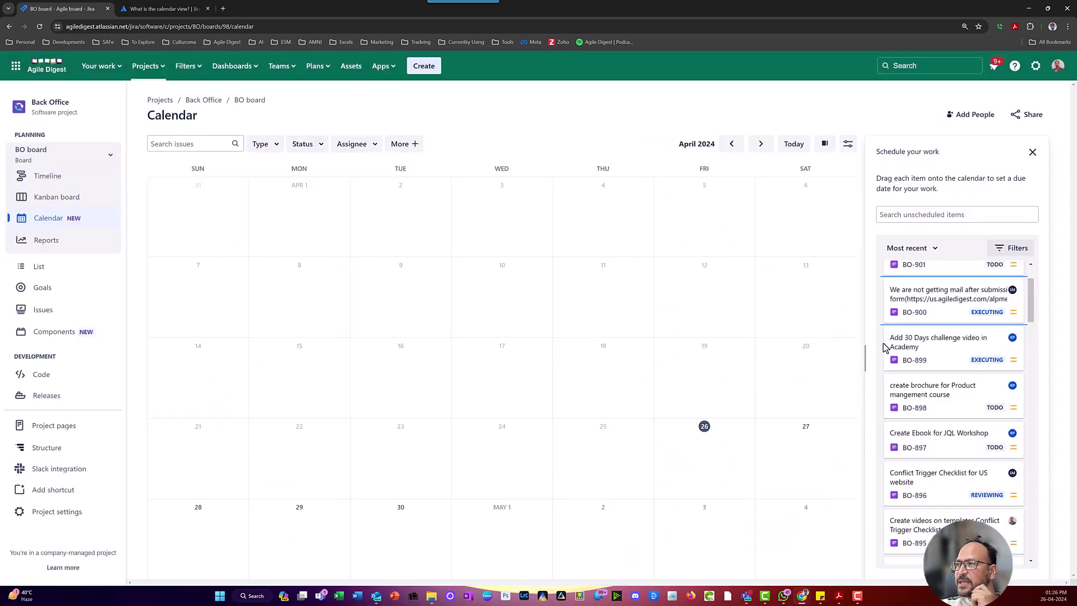
drag(918, 302, 405, 249)
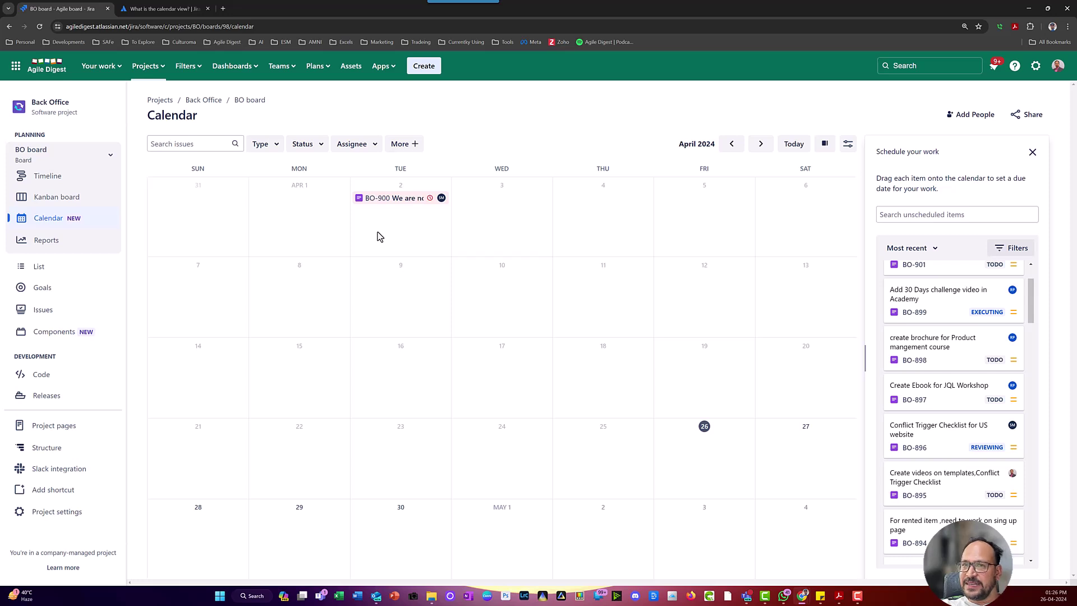
Create the Back Office version 'April Release' dated 4/14/2024 to 4/30/2024
click(54, 397)
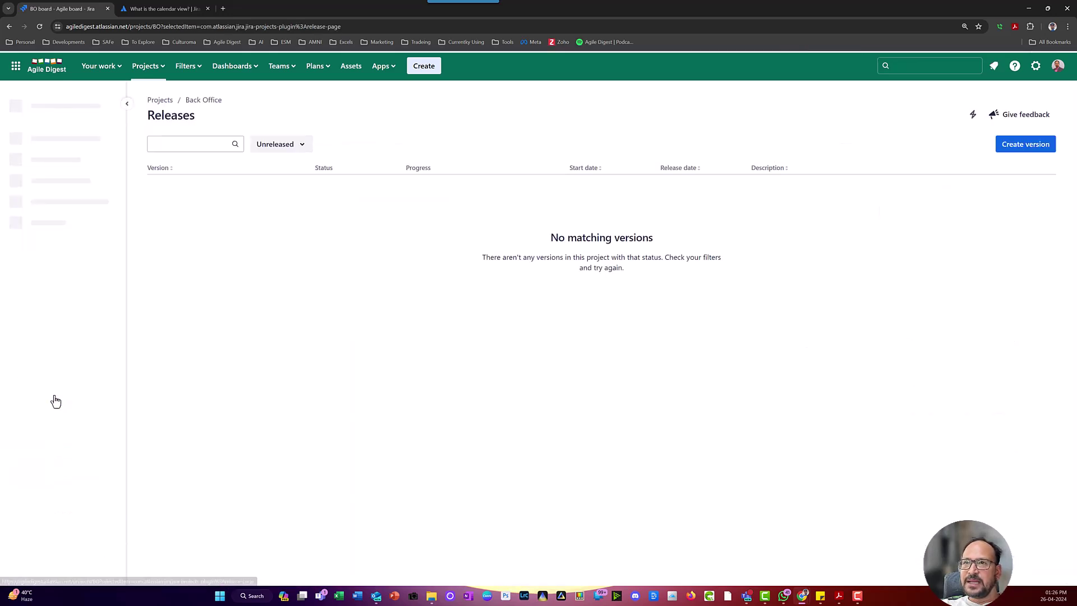
click(1022, 147)
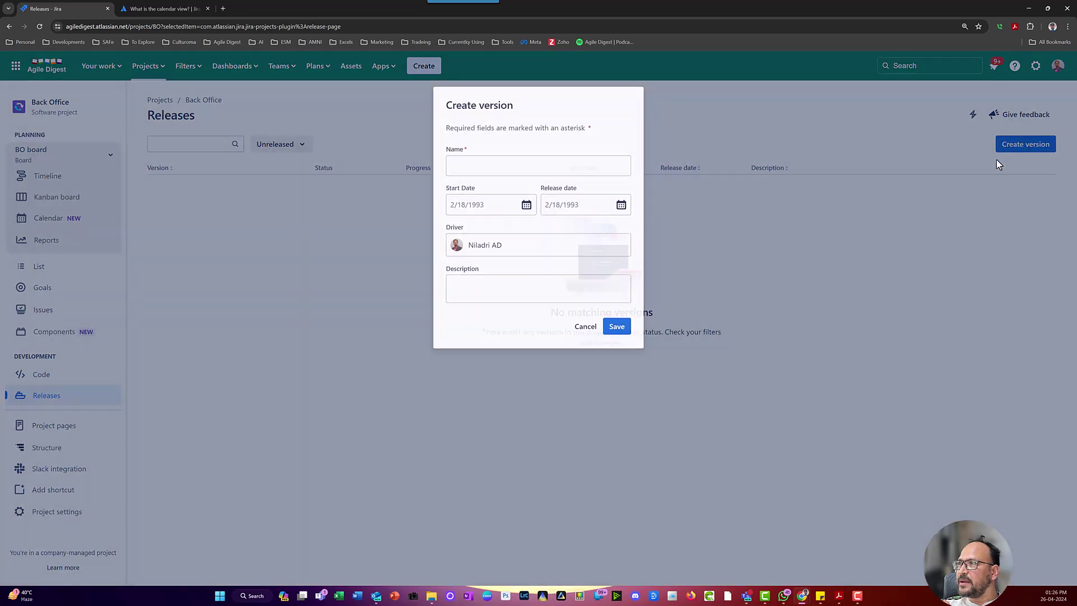
click(526, 202)
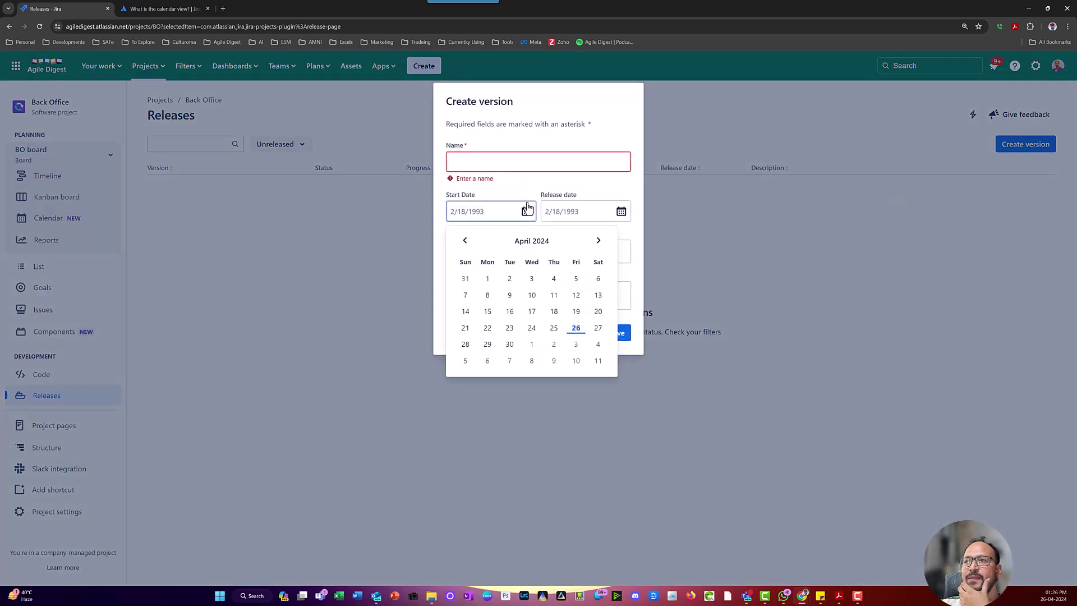
click(466, 312)
click(621, 212)
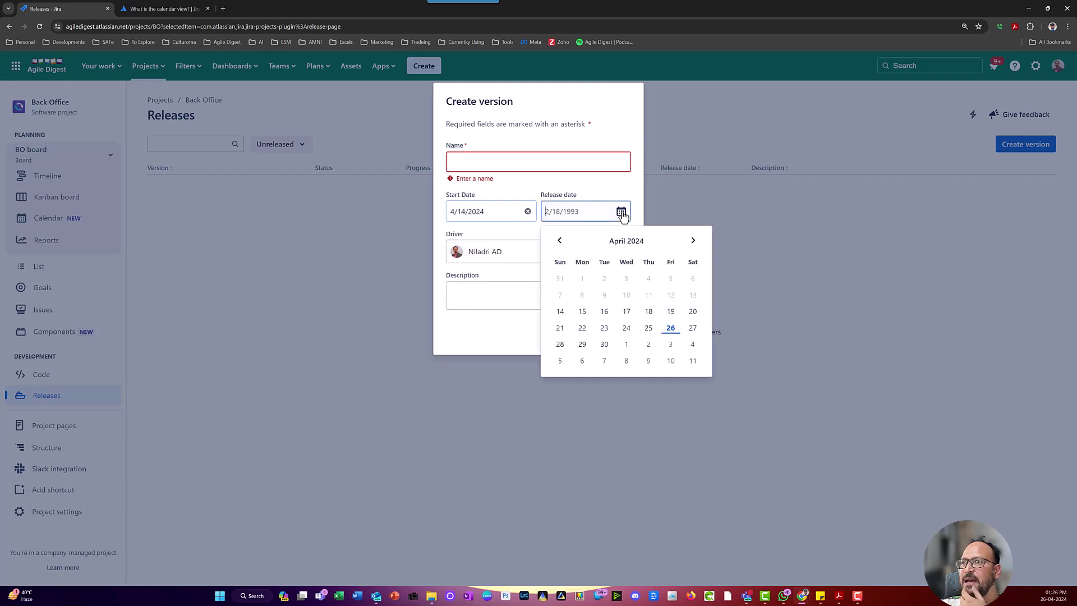
click(604, 349)
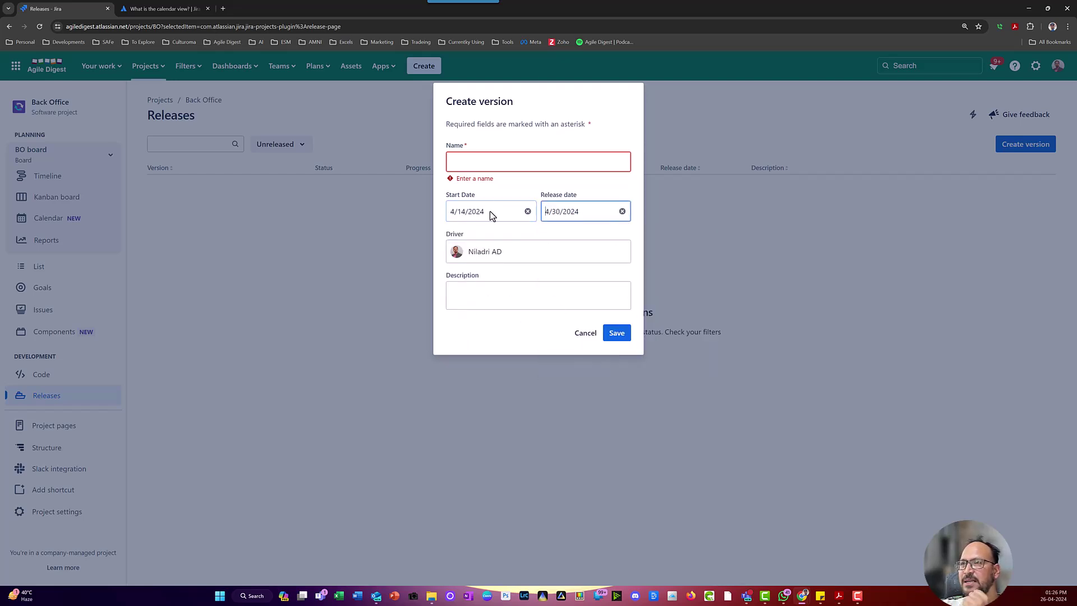
click(476, 164)
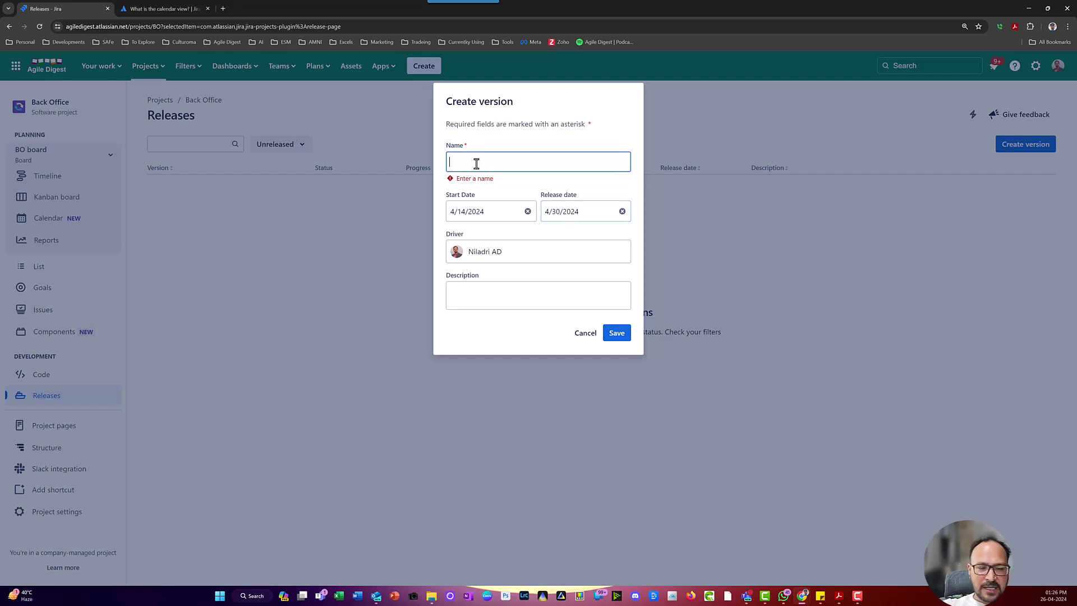
text(April Release)
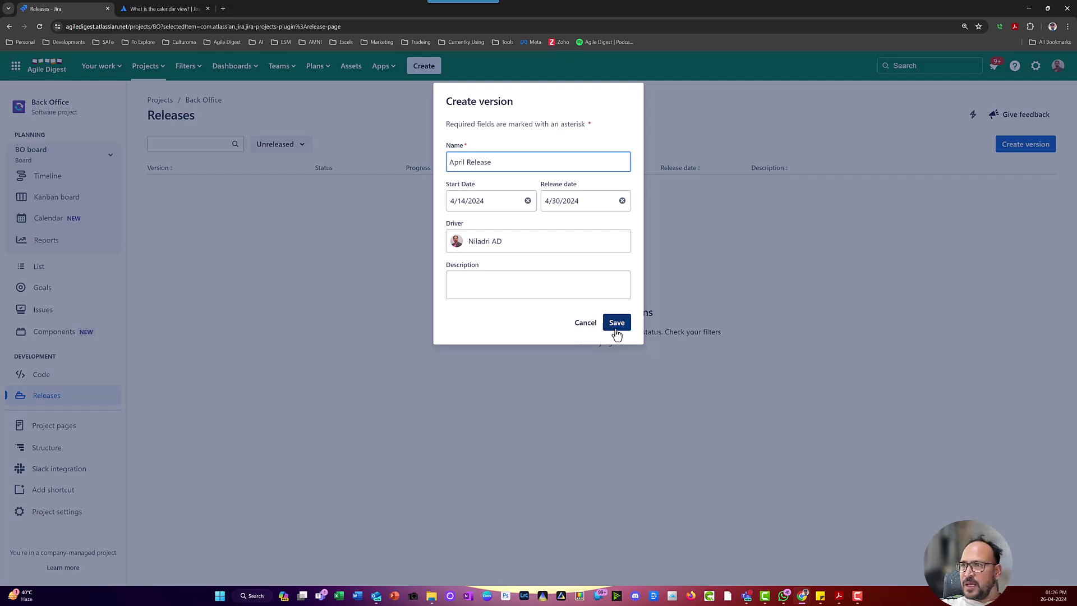
click(616, 323)
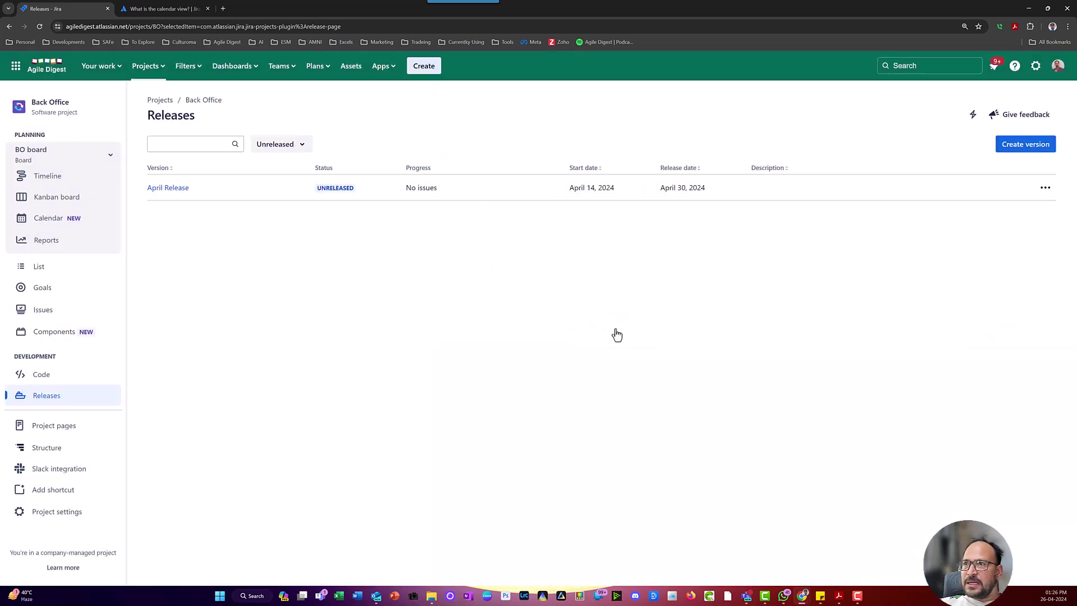
On the calendar, move BO-900 from April 2 to Monday April 15, then review its details
click(34, 222)
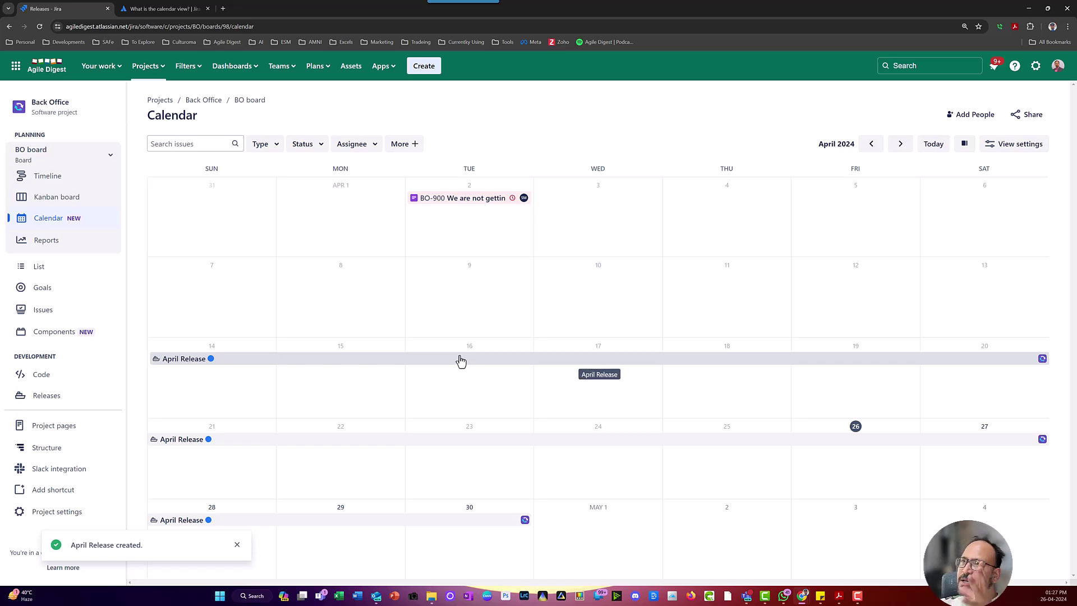
drag(451, 205, 326, 393)
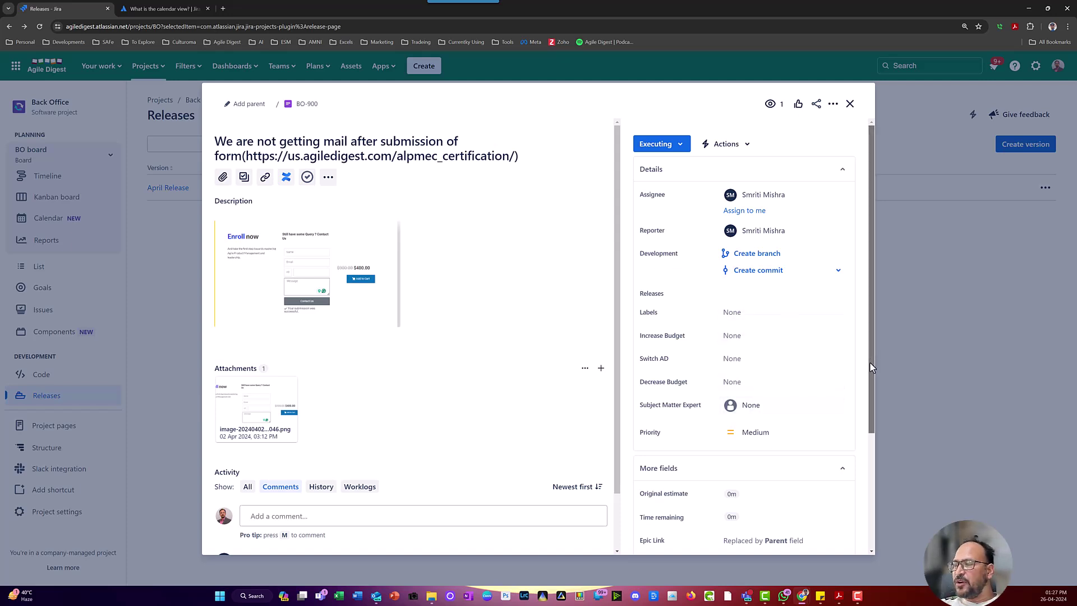
drag(871, 381, 874, 475)
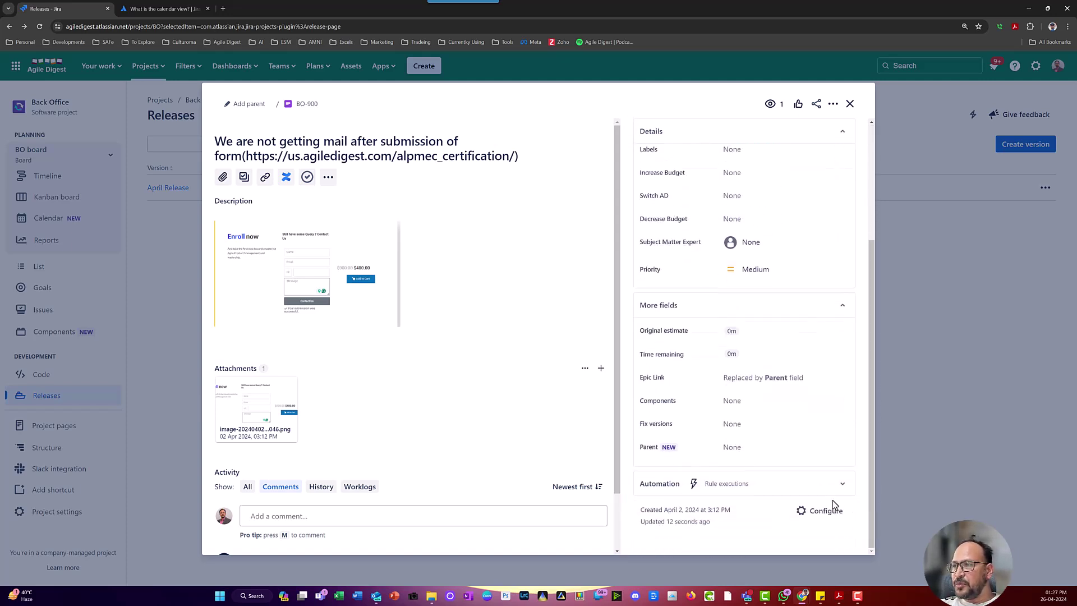
drag(873, 270, 867, 187)
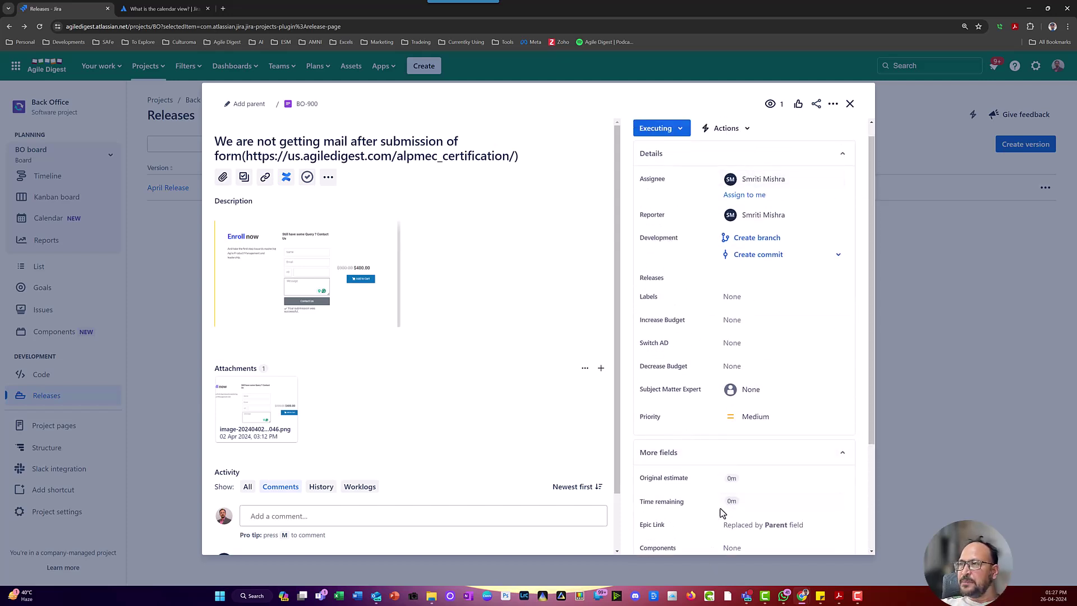
Close the BO-900 issue and show the LinkedIn post project's NLP board calendar for April 2024
click(850, 104)
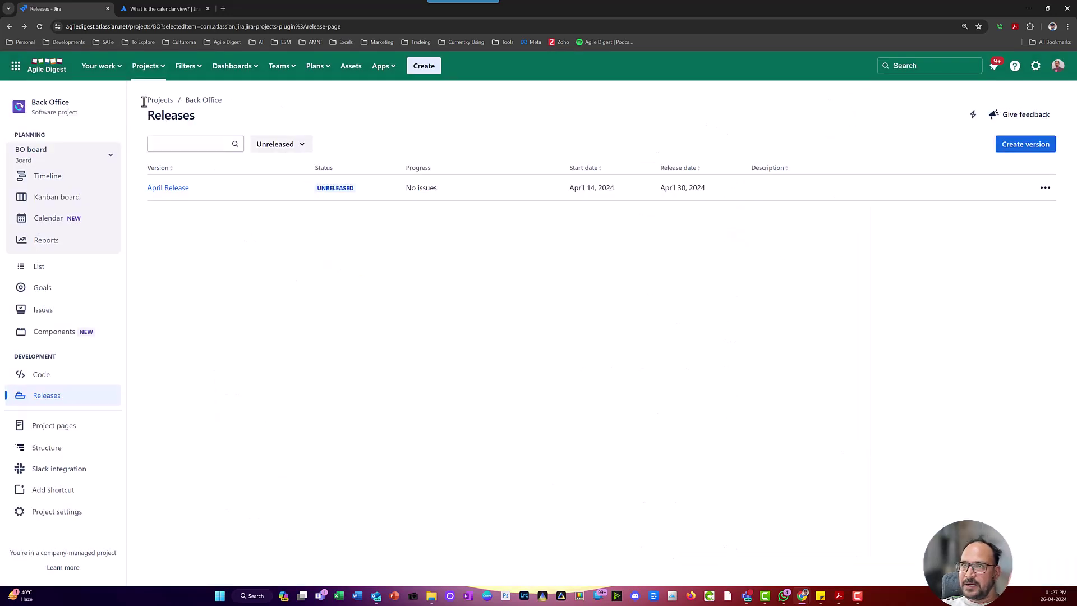
click(152, 69)
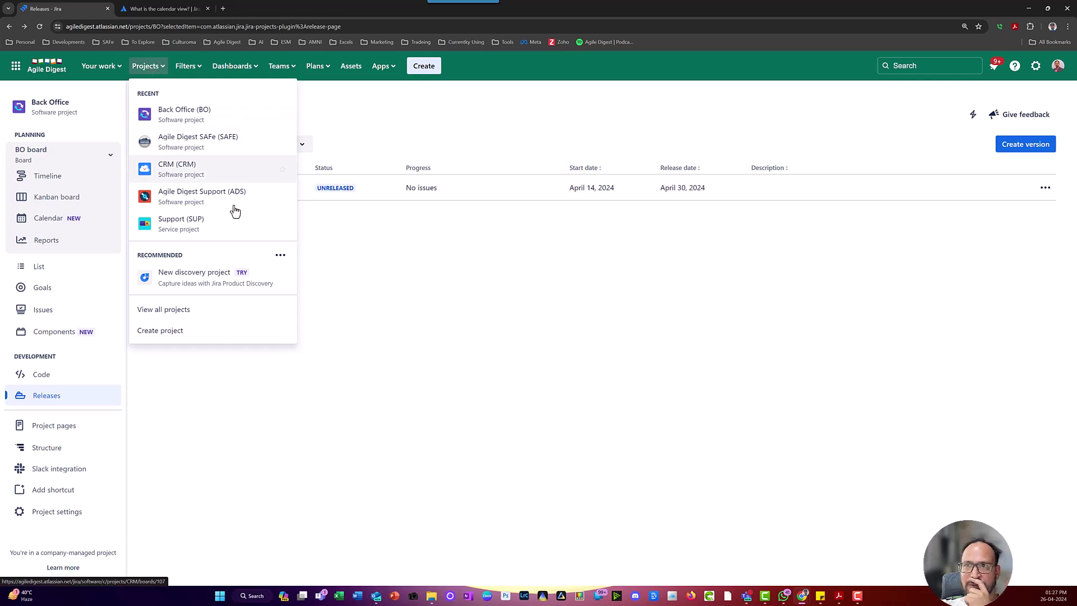
click(180, 314)
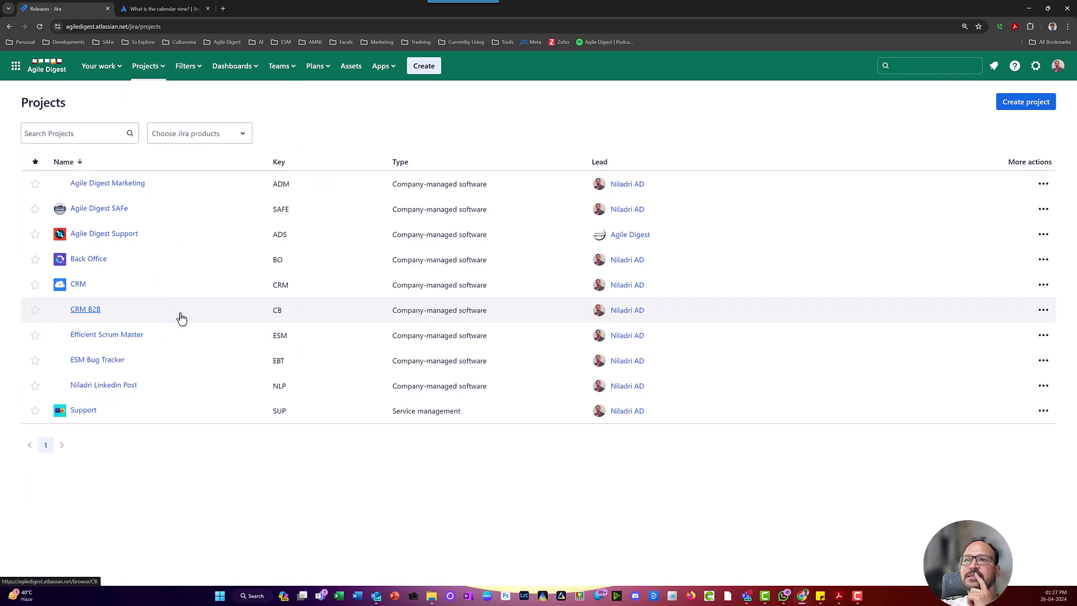
click(110, 387)
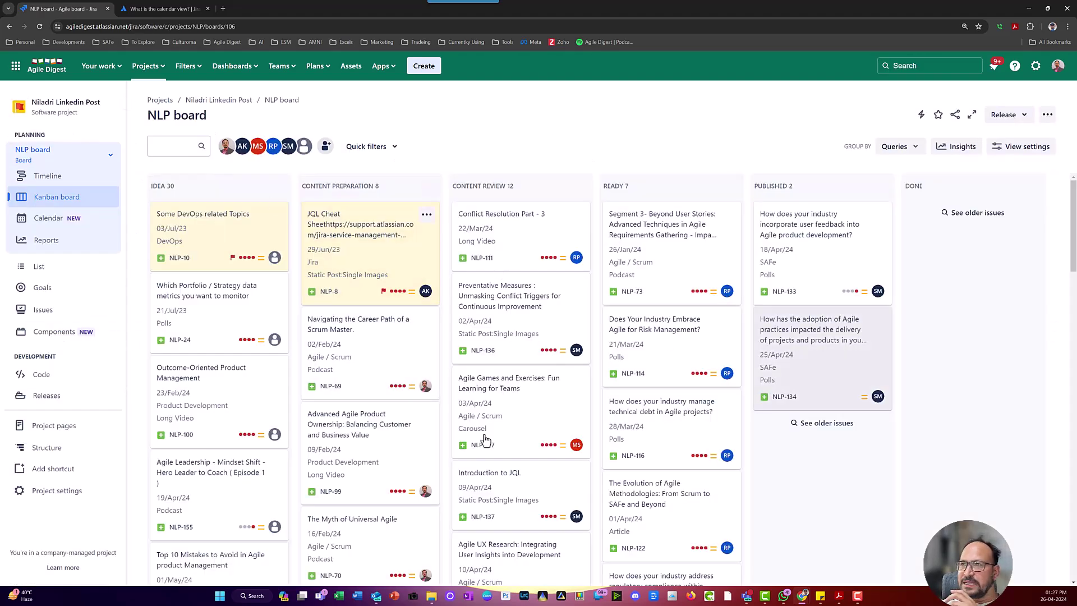
click(42, 226)
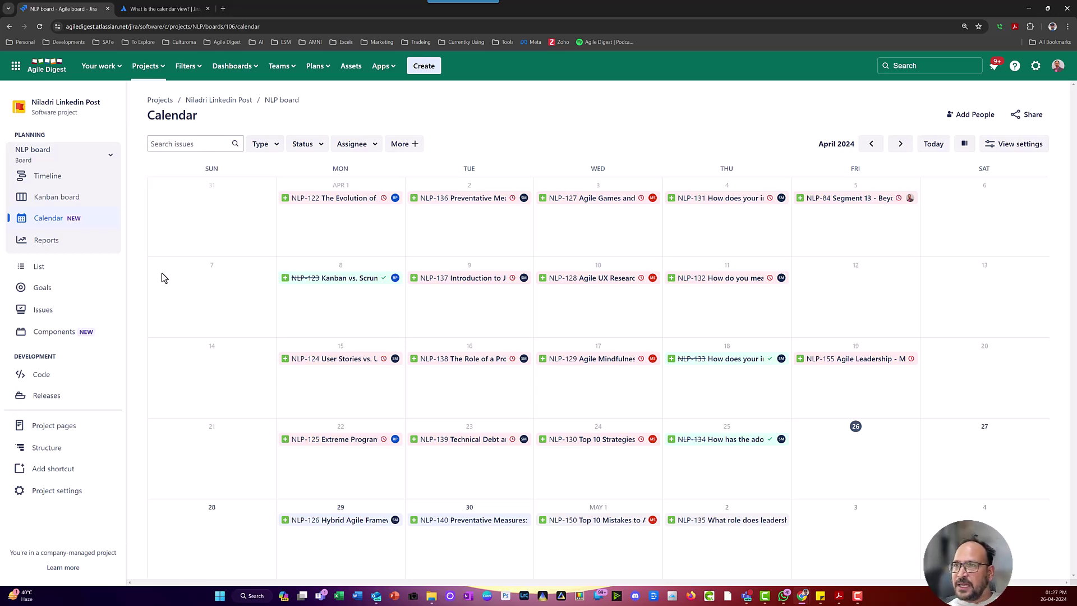
View all dashboards, inspect the LinkedIn Post Calendar dashboard's posts, then go back
click(243, 68)
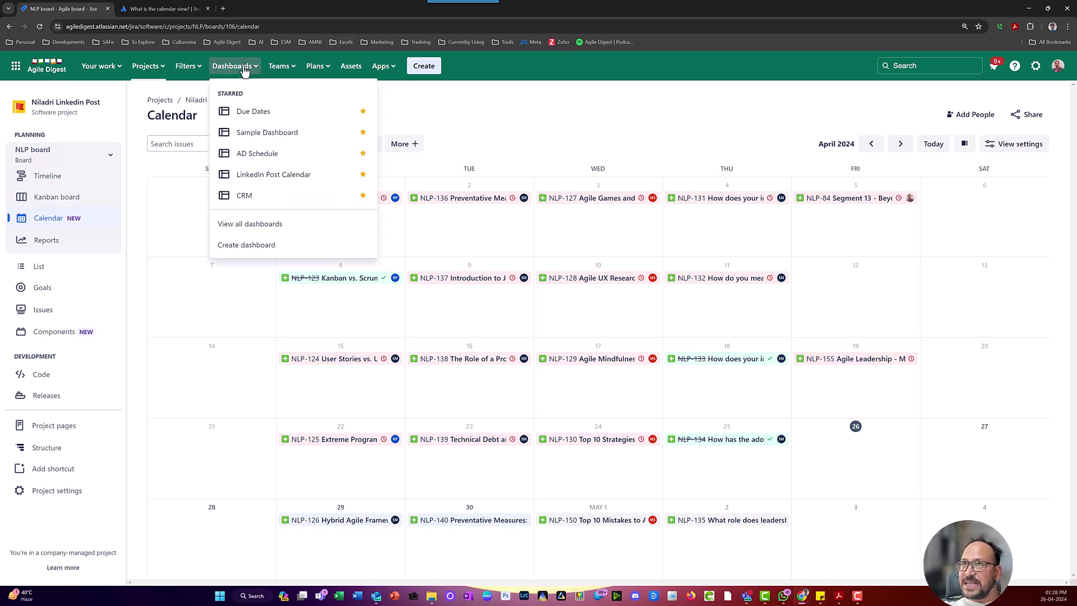
click(241, 230)
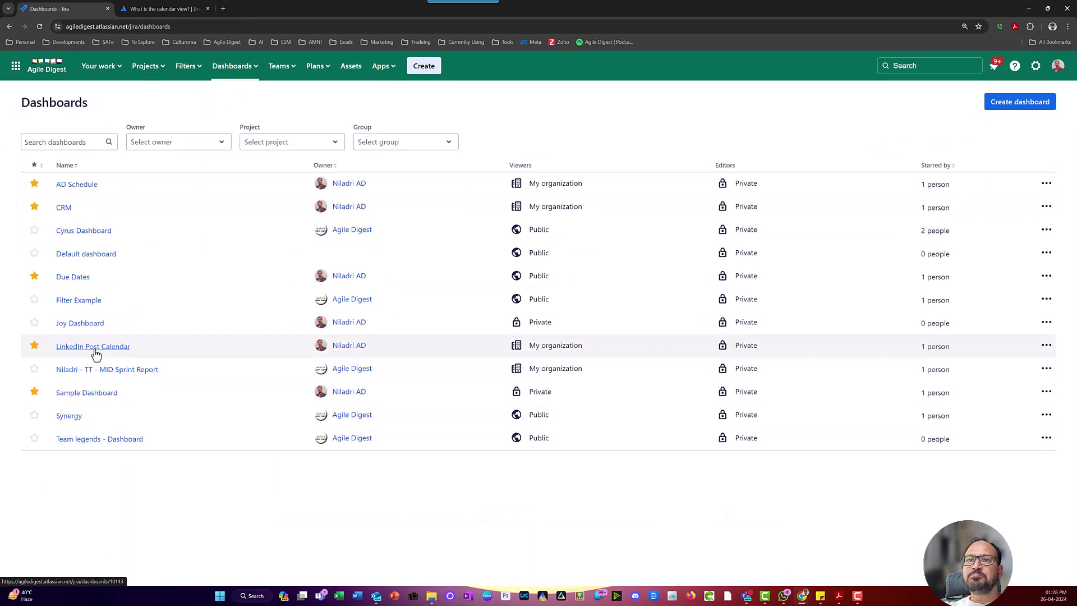
click(237, 71)
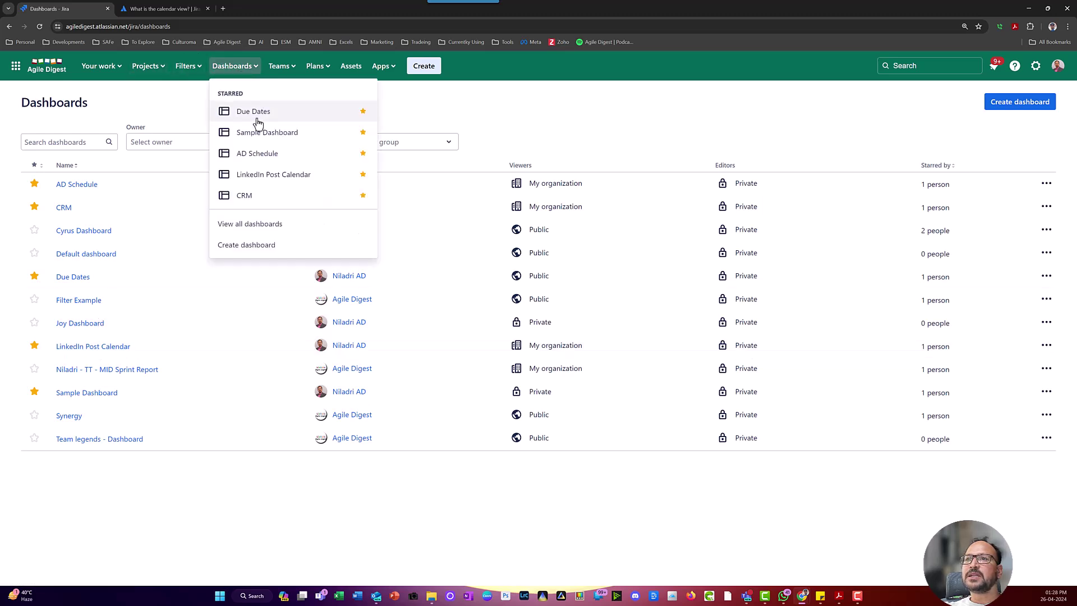
click(264, 175)
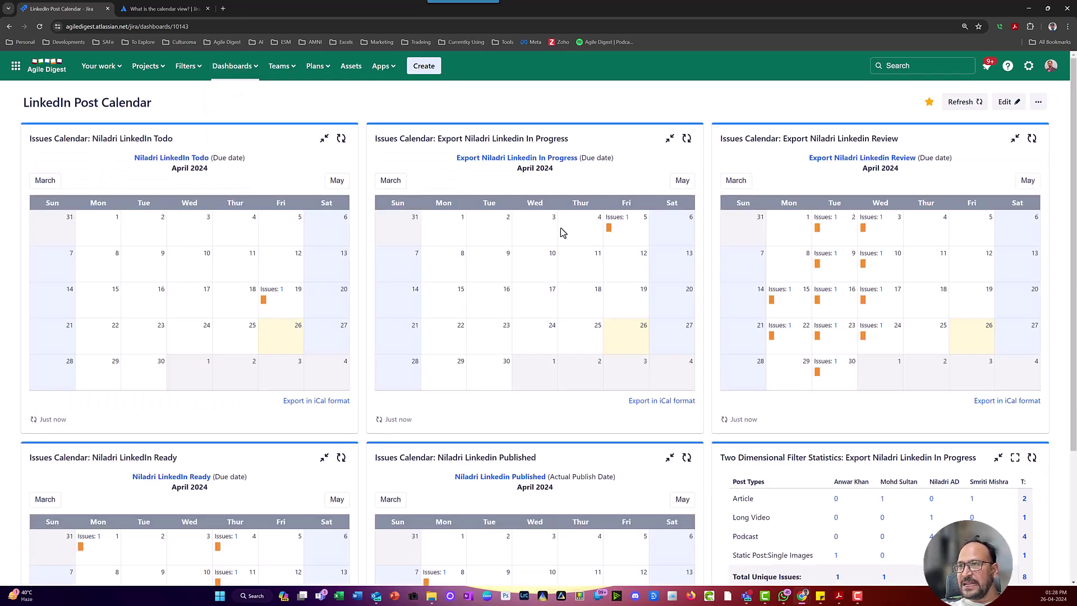
mouse_move(610, 231)
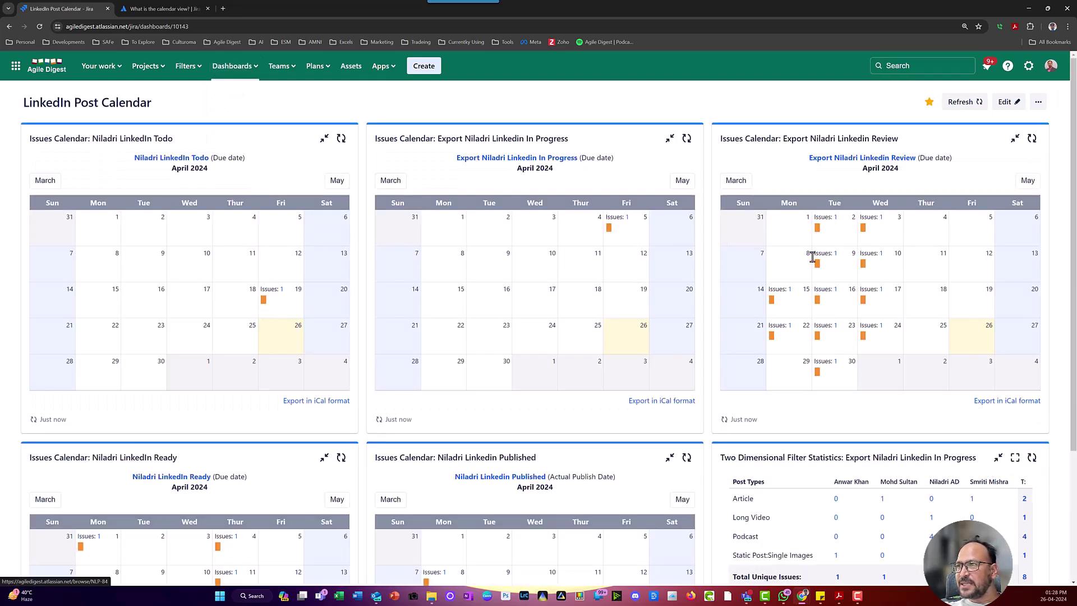
mouse_move(818, 233)
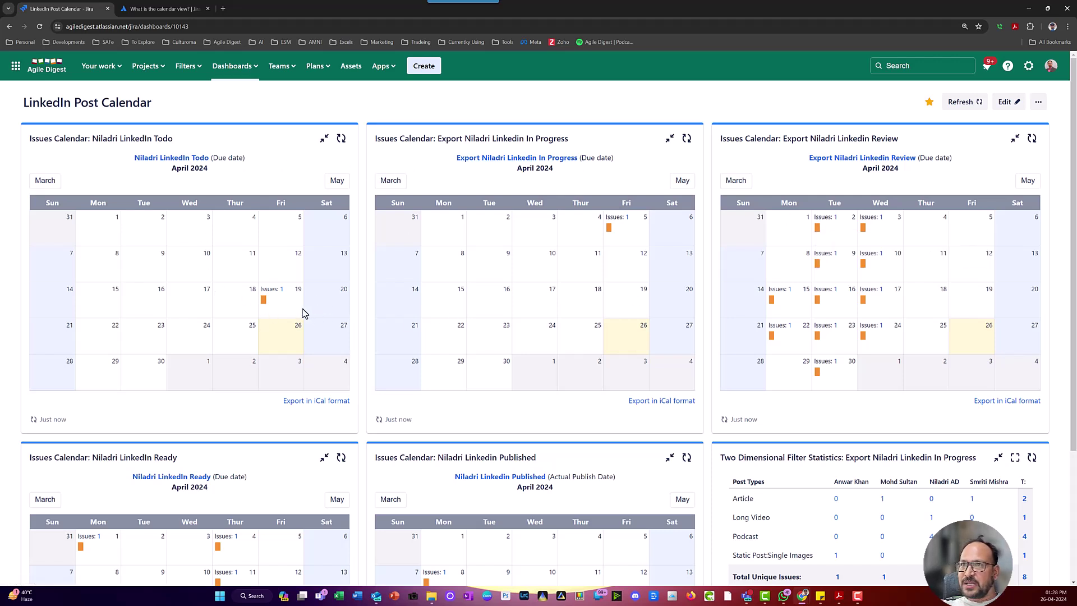
click(9, 27)
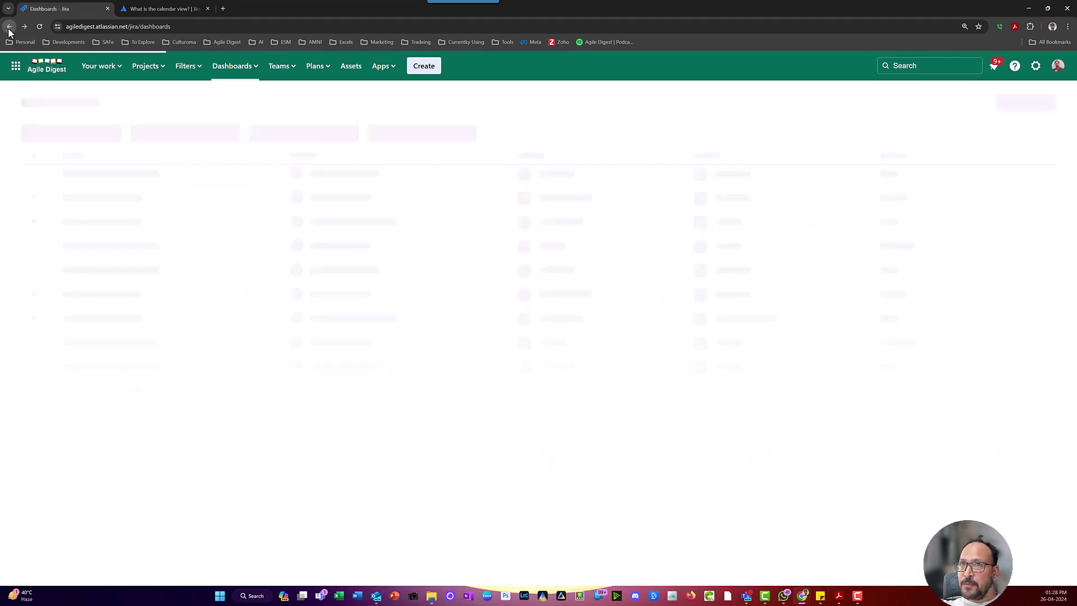
Return to the NLP board's April 2024 calendar, leaving the Status filter with nothing selected
click(9, 27)
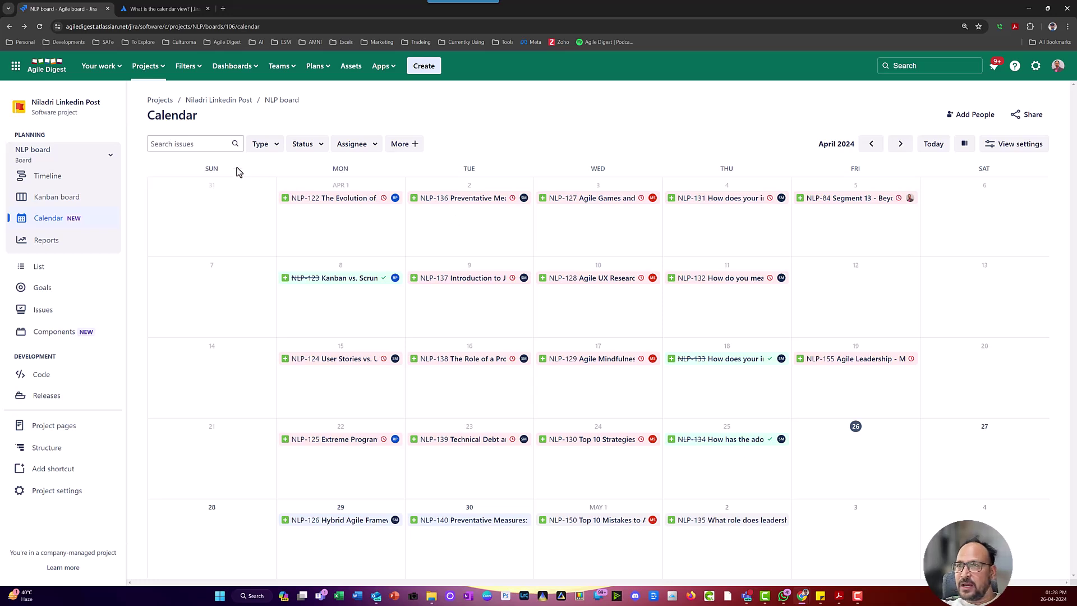
click(313, 147)
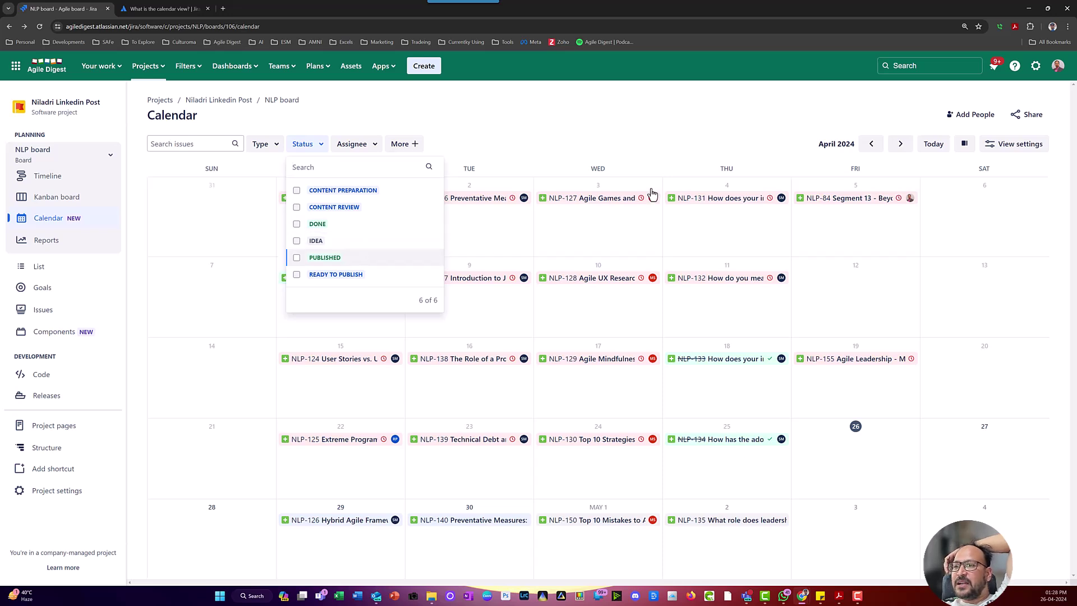
click(573, 133)
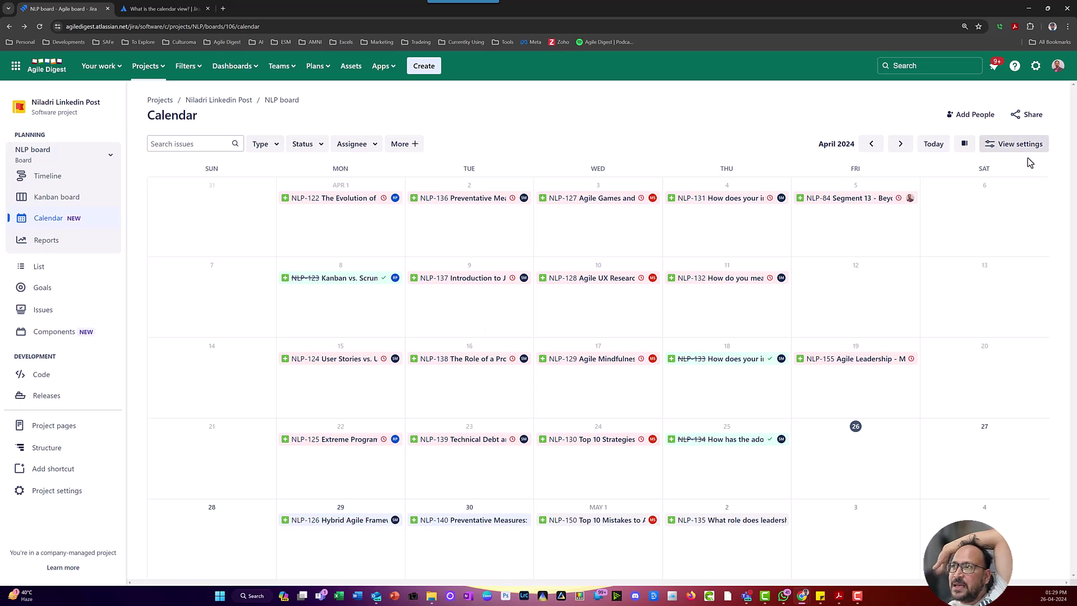
Advance the NLP board calendar from April to May 2024
click(899, 144)
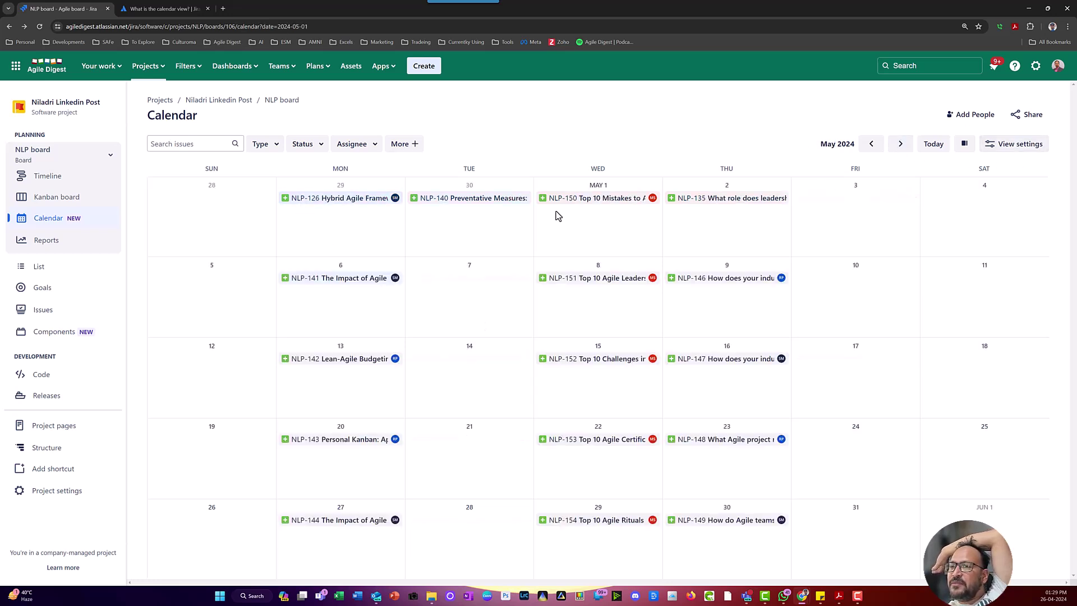